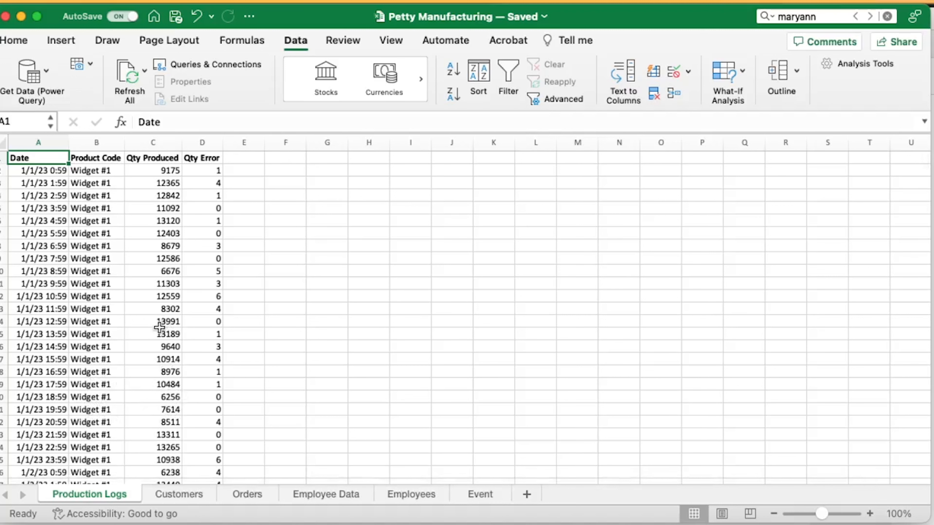
# Look through the Customers, Orders, Employee Data and Employees sheets, checking the full extent of the employee address list, and return to Production Logs.
pyautogui.click(179, 495)
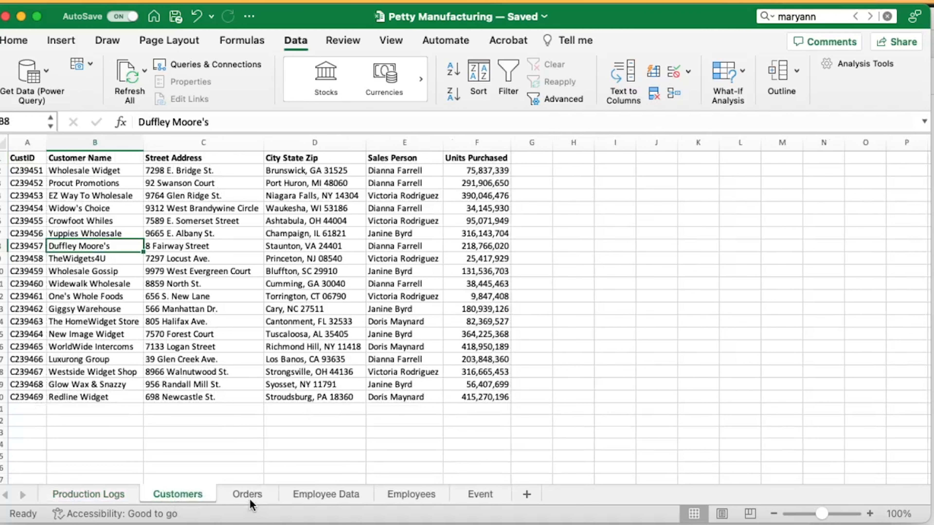
pyautogui.click(252, 501)
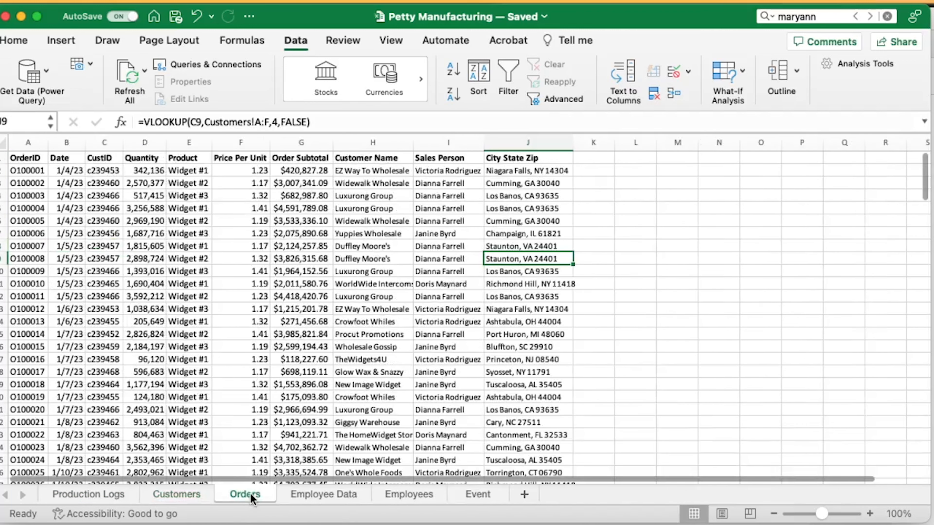
pyautogui.click(323, 501)
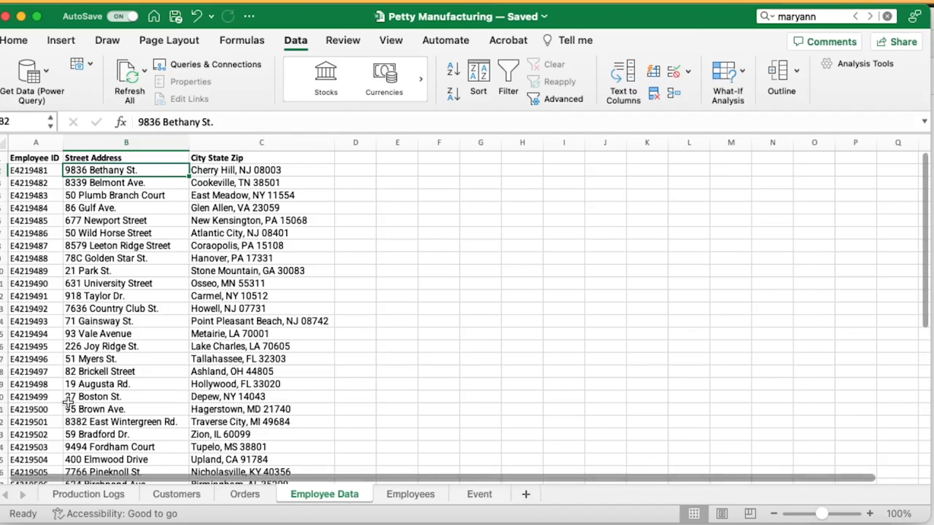
pyautogui.click(68, 399)
pyautogui.press('super+Down')
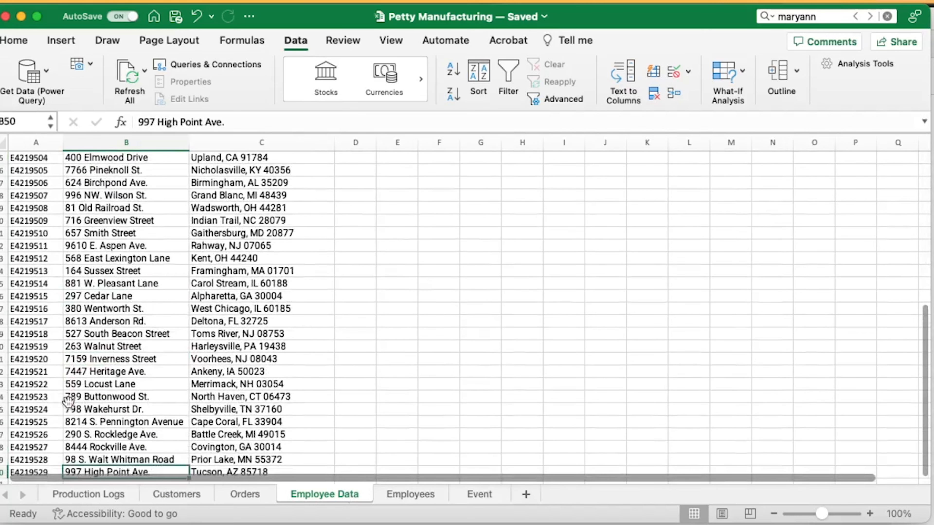
pyautogui.press('Down')
pyautogui.press('Up')
pyautogui.press('super+Up')
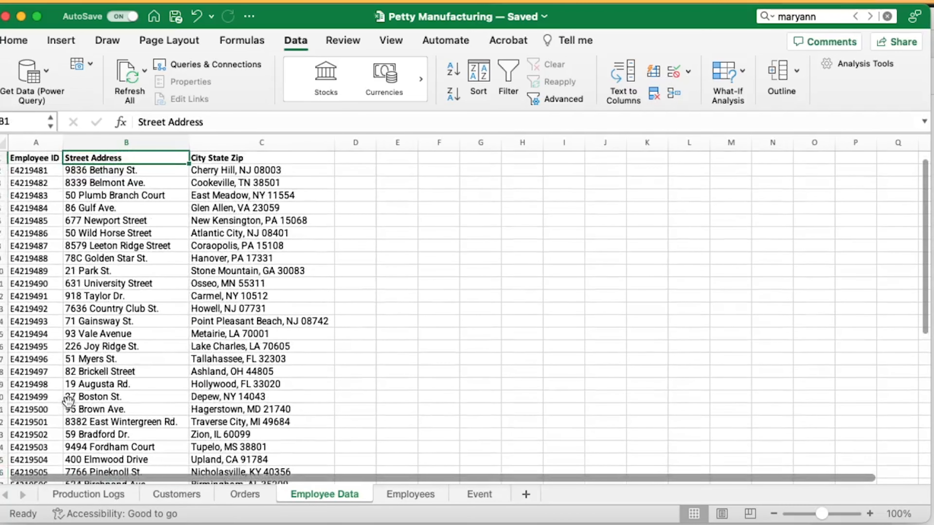
pyautogui.click(413, 494)
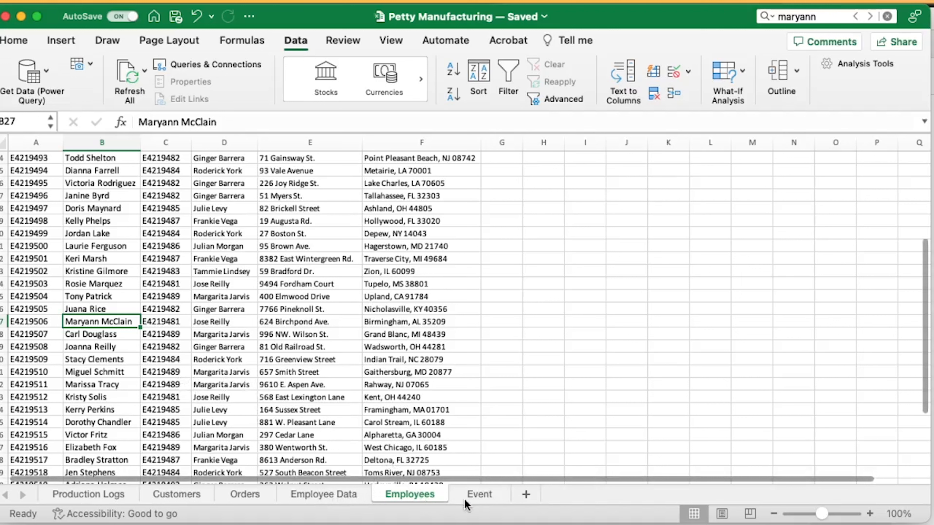
pyautogui.click(100, 497)
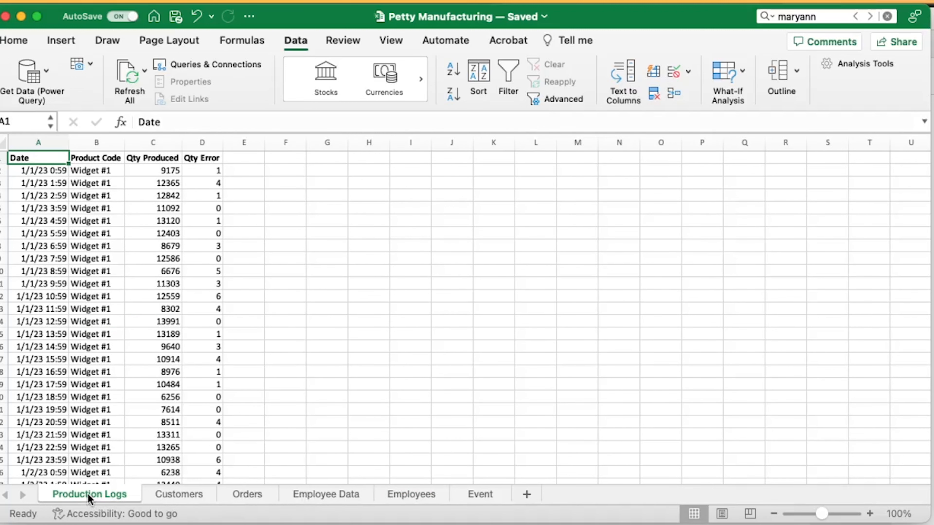
# Create a PivotTable on a new worksheet from the entire data in columns A to J of the Orders sheet.
pyautogui.click(248, 495)
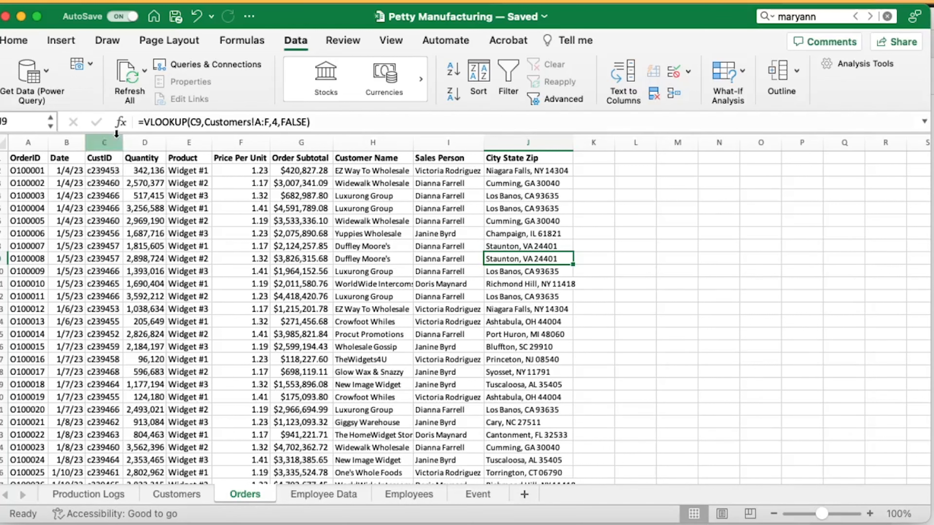
pyautogui.click(61, 40)
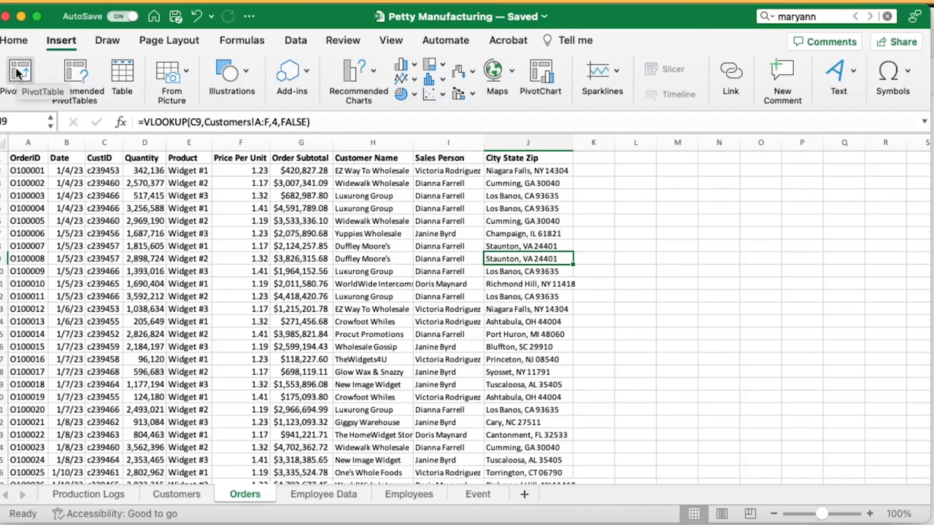
pyautogui.scroll(-1, 24, 147)
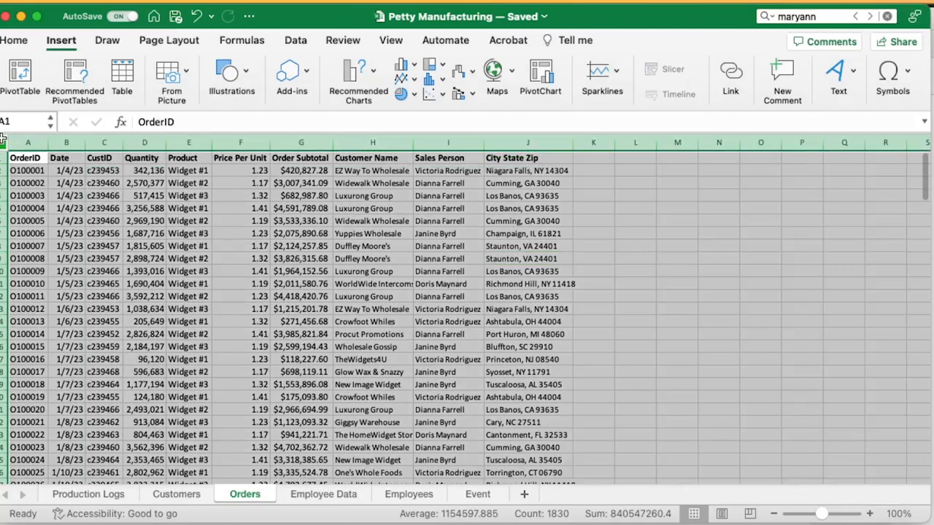
pyautogui.click(4, 143)
pyautogui.moveTo(24, 142); pyautogui.dragTo(531, 156)
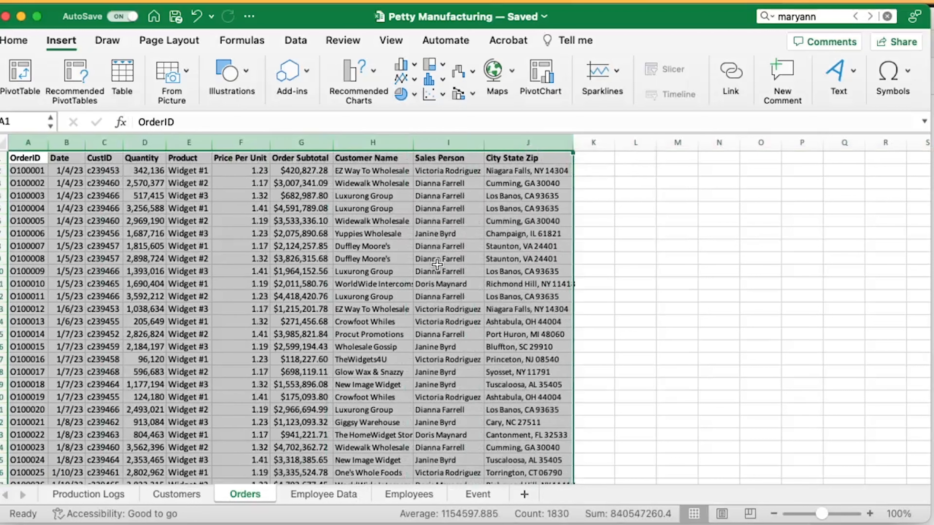
pyautogui.click(43, 203)
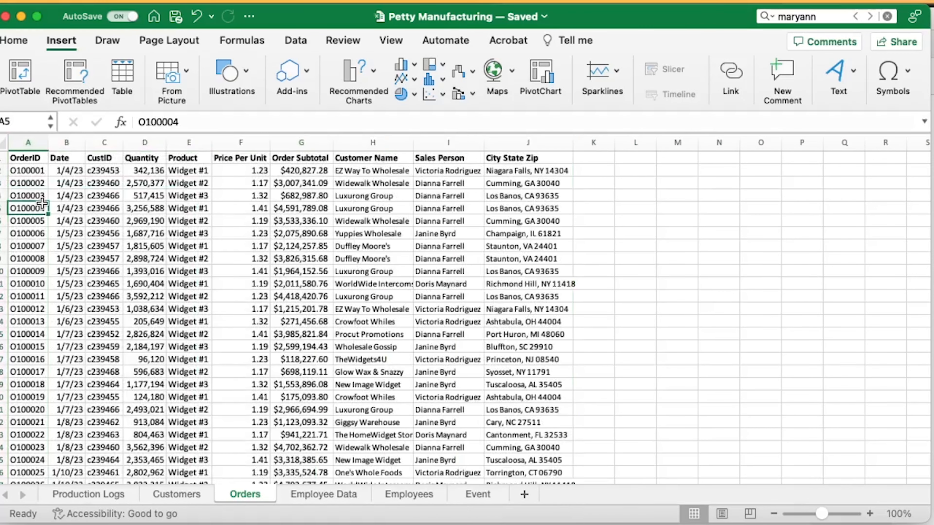
pyautogui.click(3, 141)
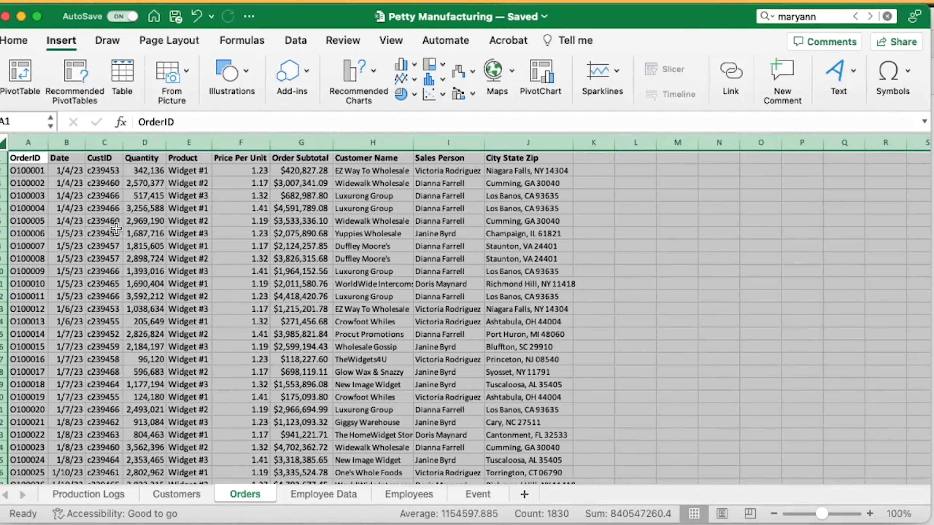
pyautogui.click(21, 73)
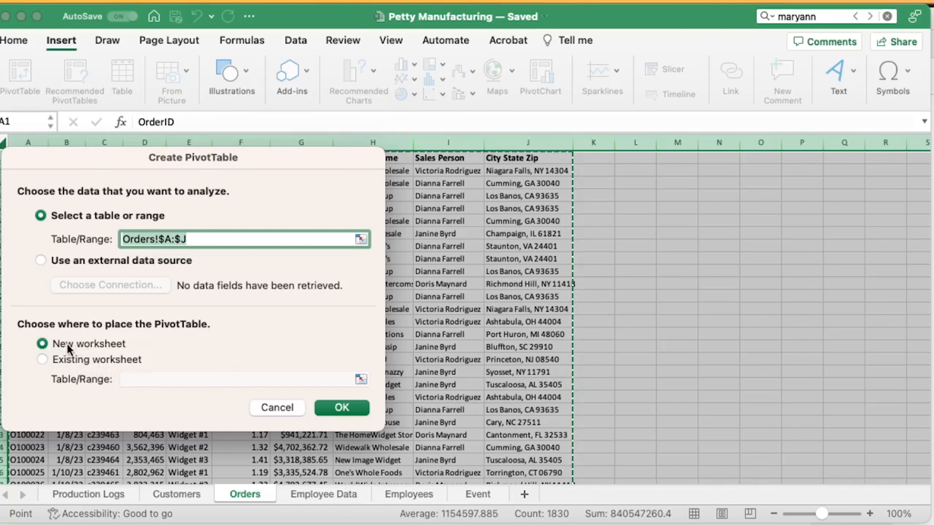
pyautogui.click(341, 408)
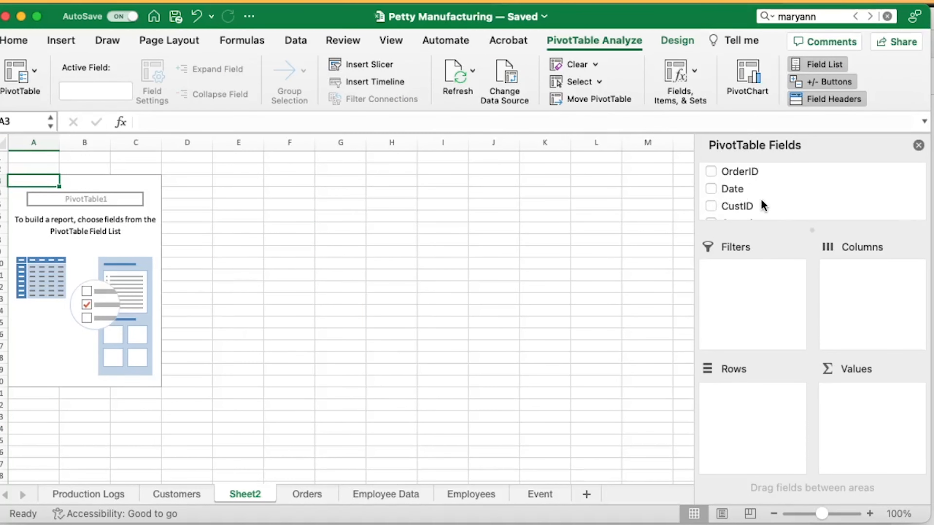
# Find the Sales Person field among the PivotTable fields and add it to the rows.
pyautogui.scroll(-5, 761, 205)
pyautogui.scroll(-2, 758, 202)
pyautogui.scroll(5, 748, 180)
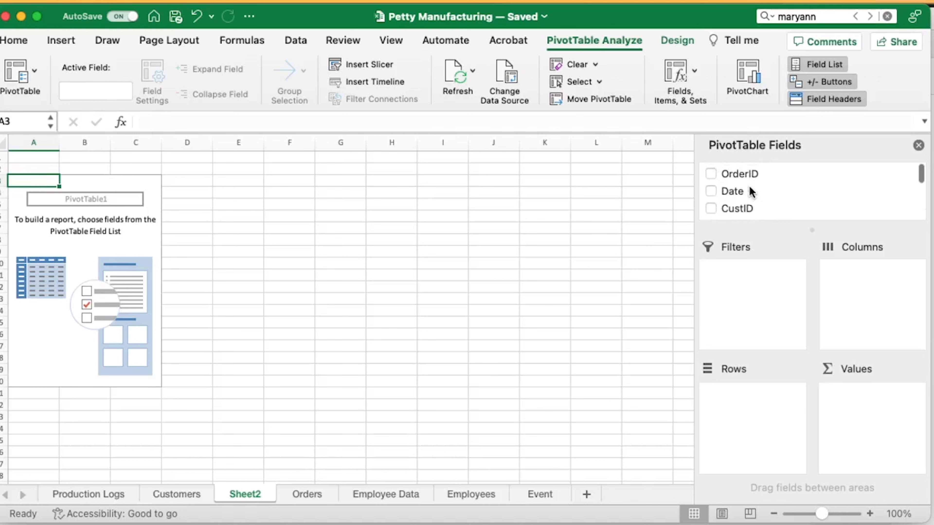
pyautogui.scroll(-6, 755, 206)
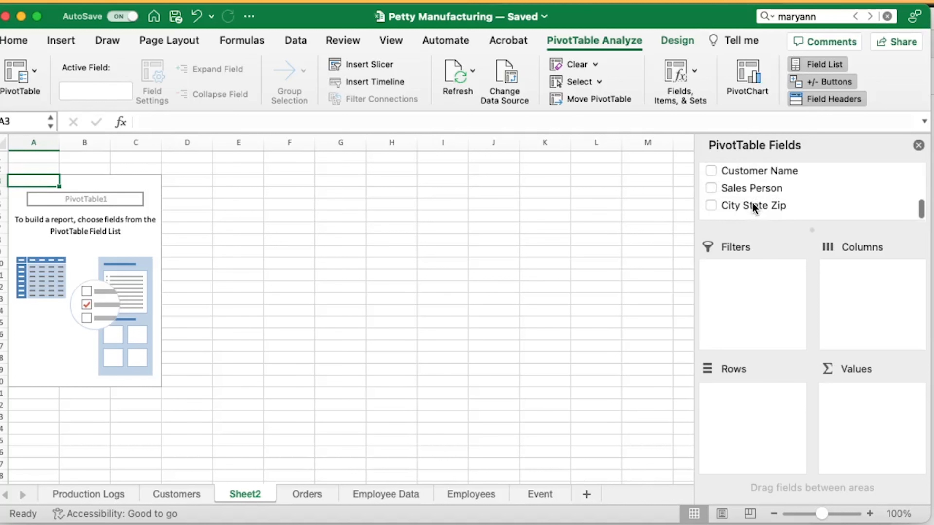
pyautogui.scroll(2, 753, 207)
pyautogui.scroll(-2, 753, 207)
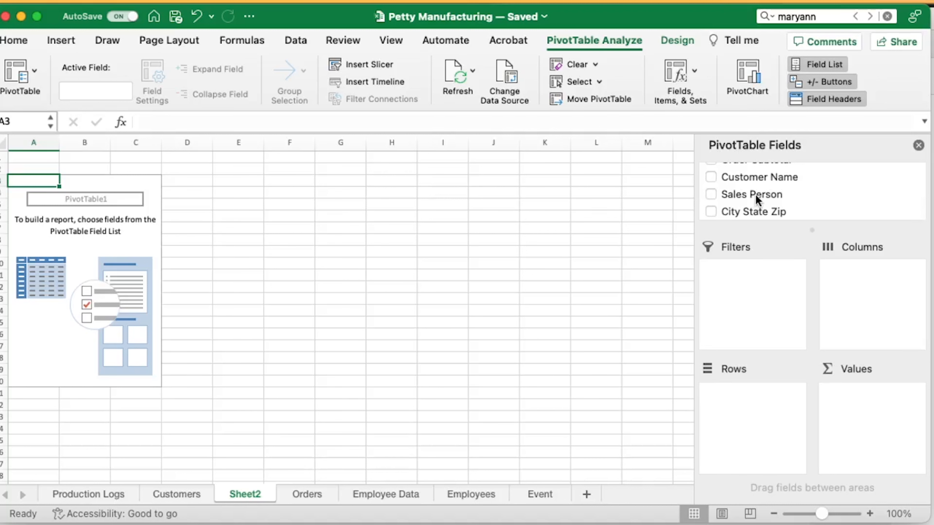
pyautogui.scroll(1, 755, 195)
pyautogui.scroll(-1, 755, 194)
pyautogui.moveTo(756, 195); pyautogui.dragTo(770, 410)
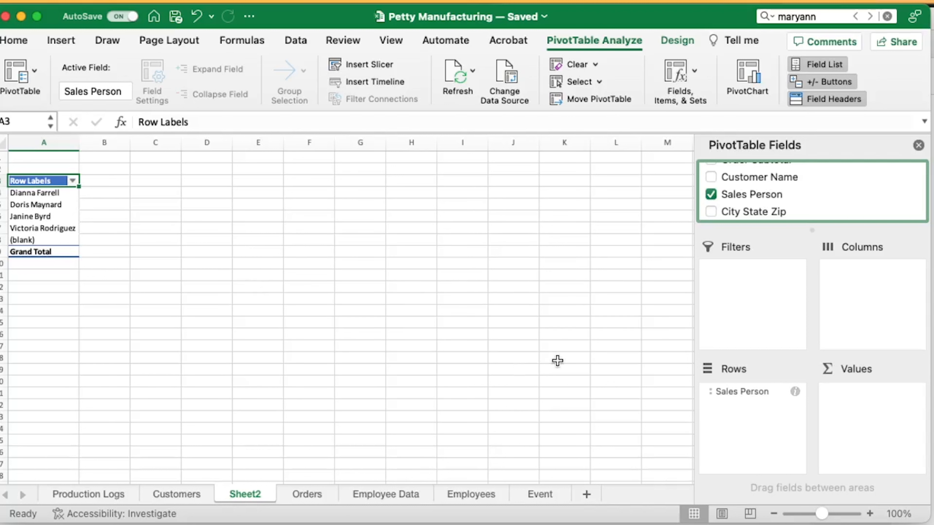
# Add the Order Subtotal field to the PivotTable's values as a sum.
pyautogui.scroll(5, 760, 201)
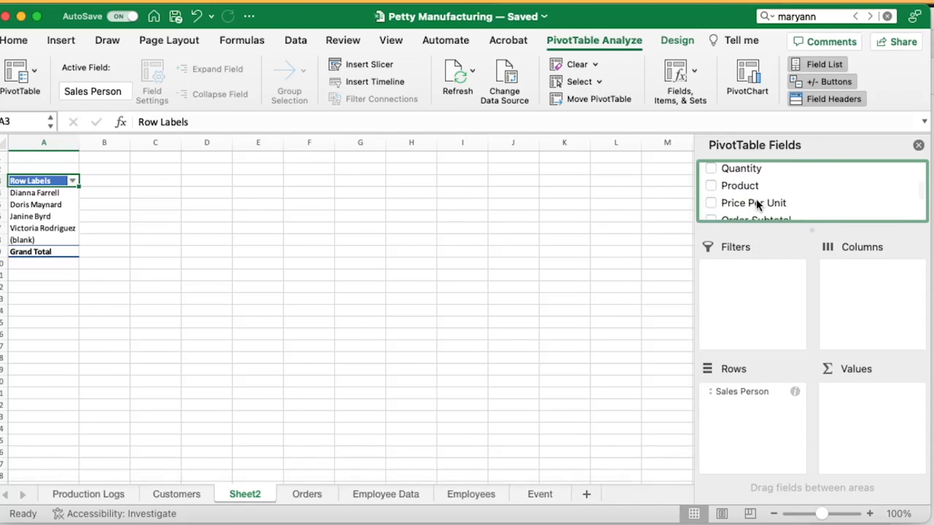
pyautogui.scroll(1, 759, 205)
pyautogui.scroll(-4, 759, 206)
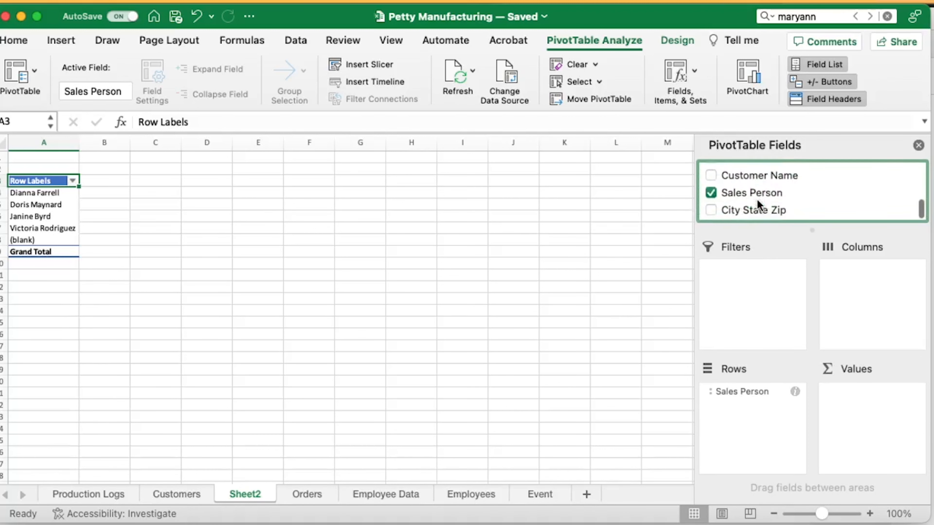
pyautogui.scroll(3, 759, 207)
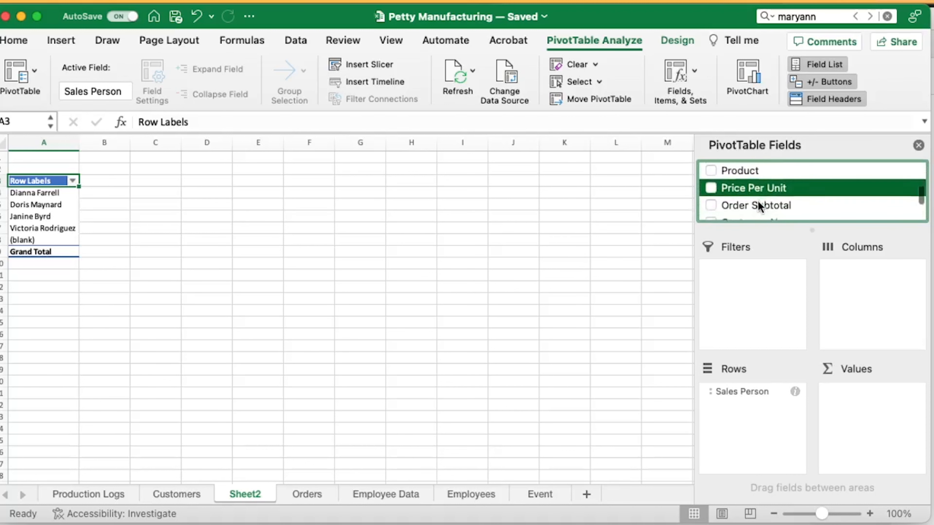
pyautogui.moveTo(757, 205); pyautogui.dragTo(875, 438)
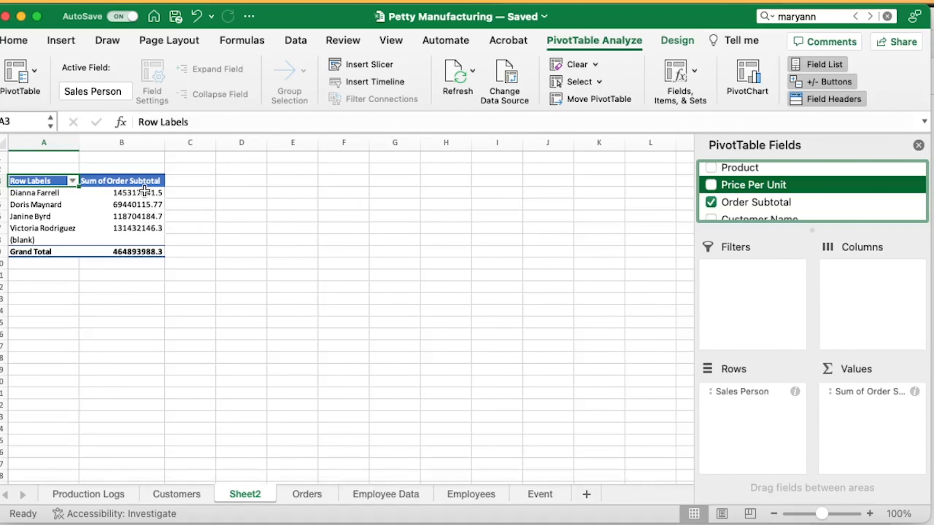
# Format the Sum of Order Subtotal values as Currency with the $ symbol and 0 decimal places.
pyautogui.click(851, 392)
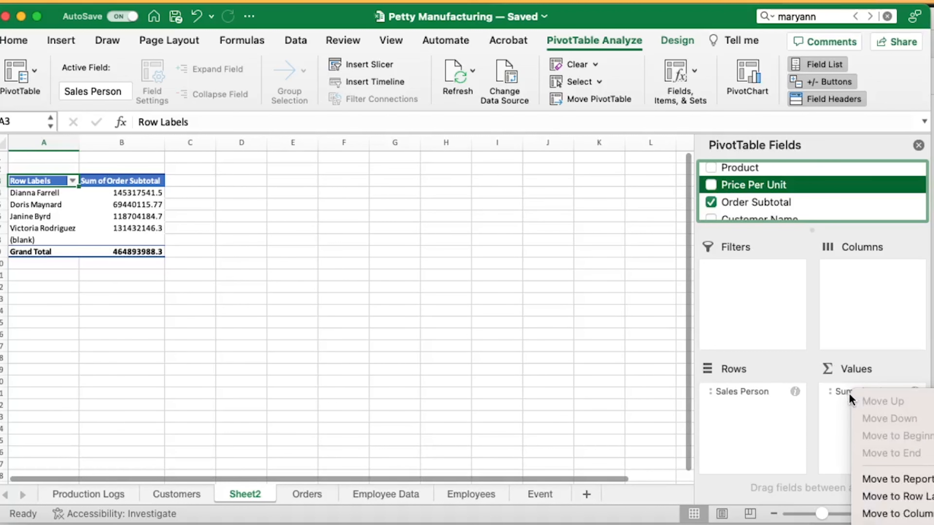
pyautogui.click(890, 524)
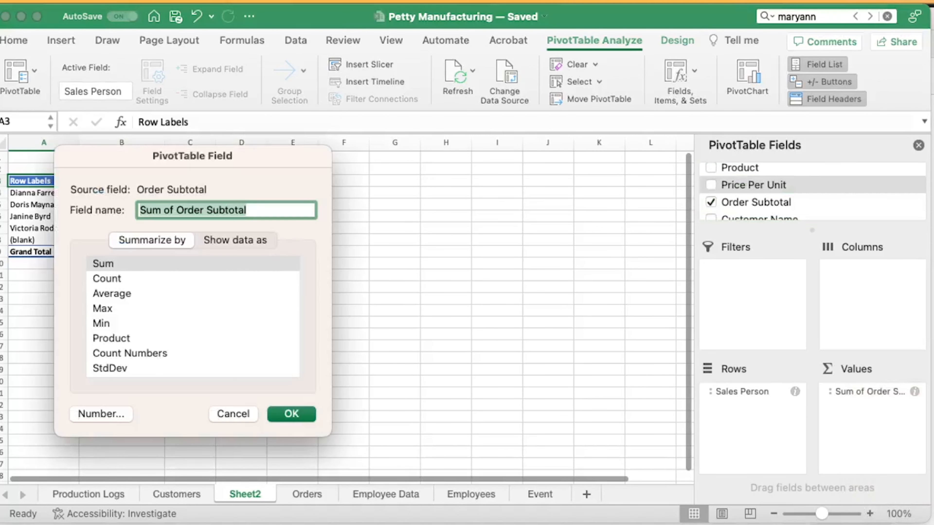
pyautogui.scroll(-3, 127, 343)
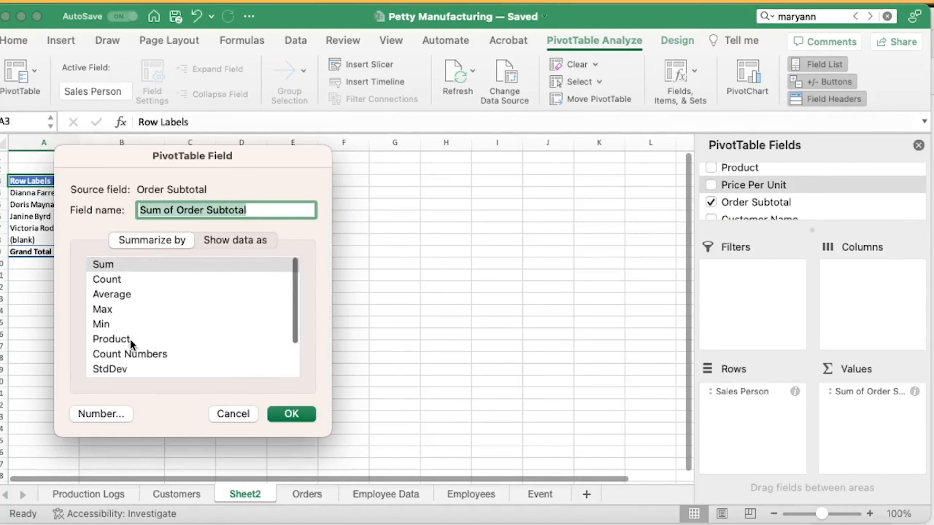
pyautogui.scroll(3, 131, 346)
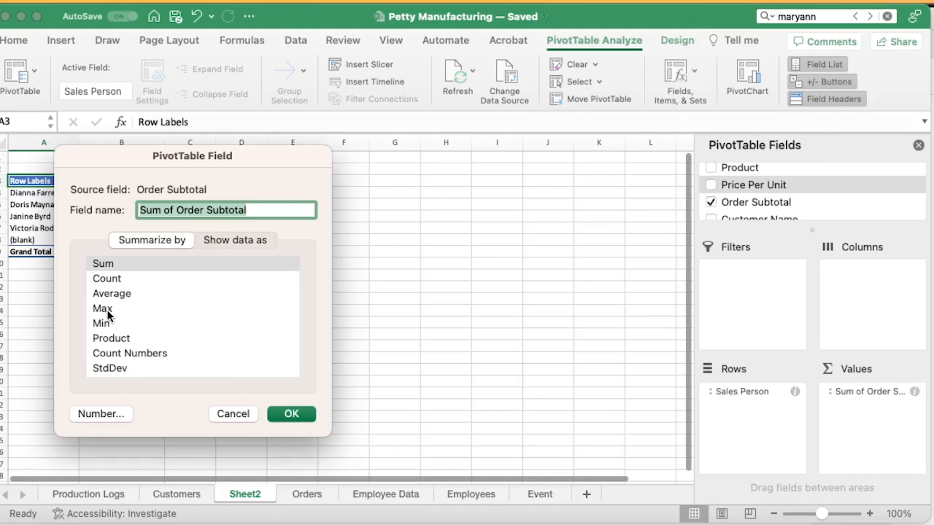
pyautogui.click(101, 414)
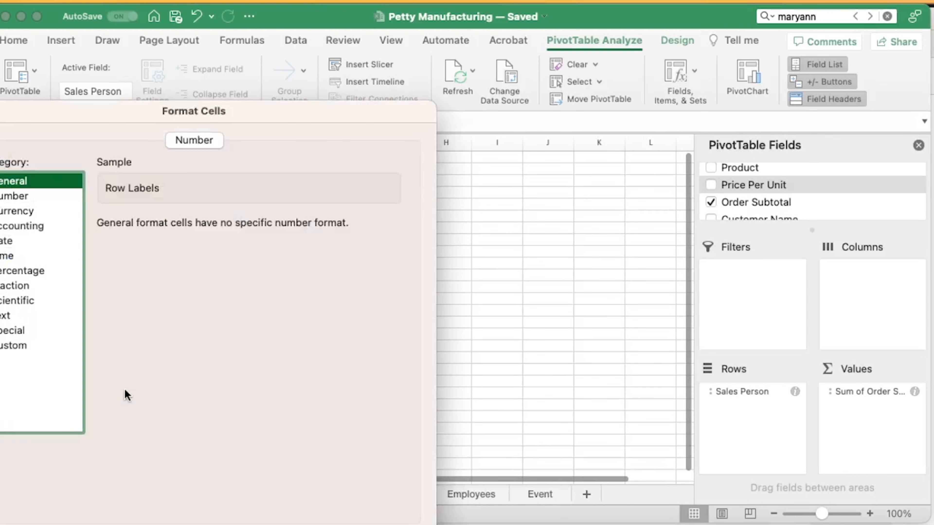
pyautogui.click(23, 216)
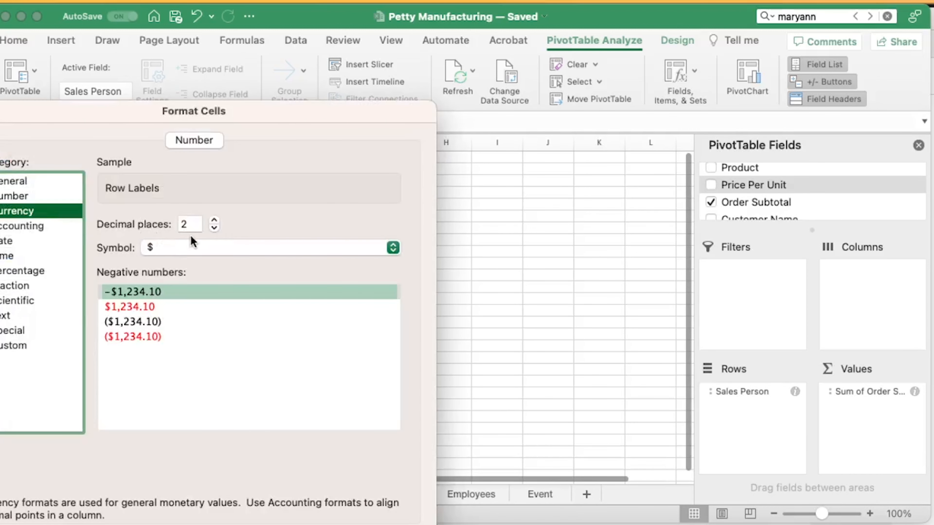
pyautogui.click(214, 229)
pyautogui.click(214, 228)
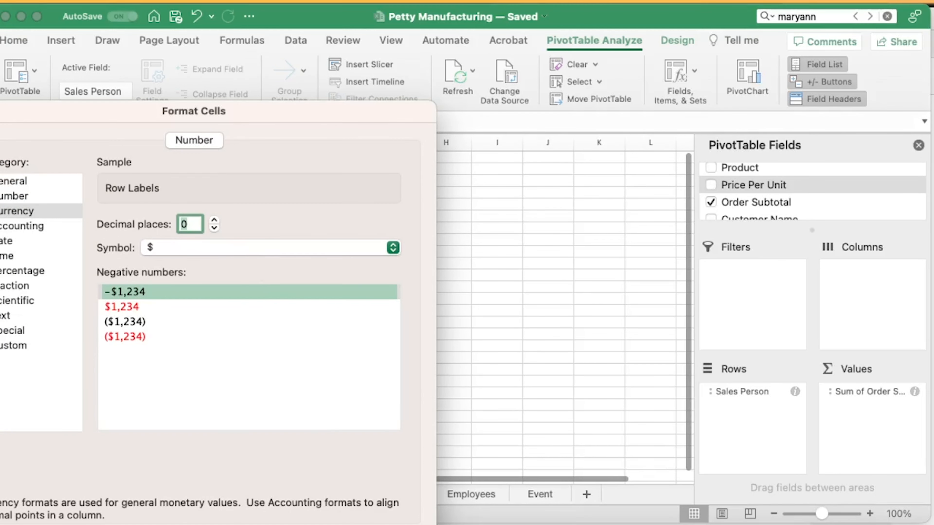
pyautogui.press('Return')
pyautogui.press('Return')
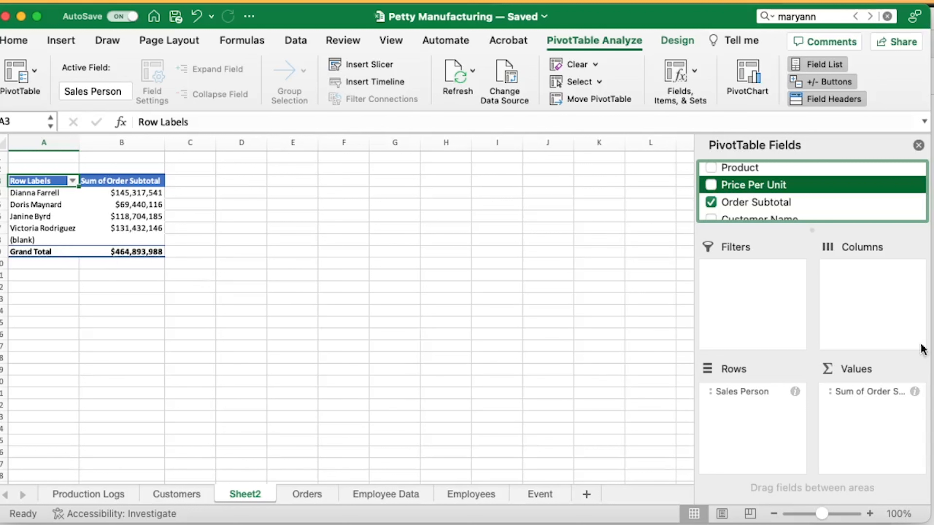
# Add the Date field to the PivotTable's columns to break the sales down by month.
pyautogui.scroll(-2, 802, 206)
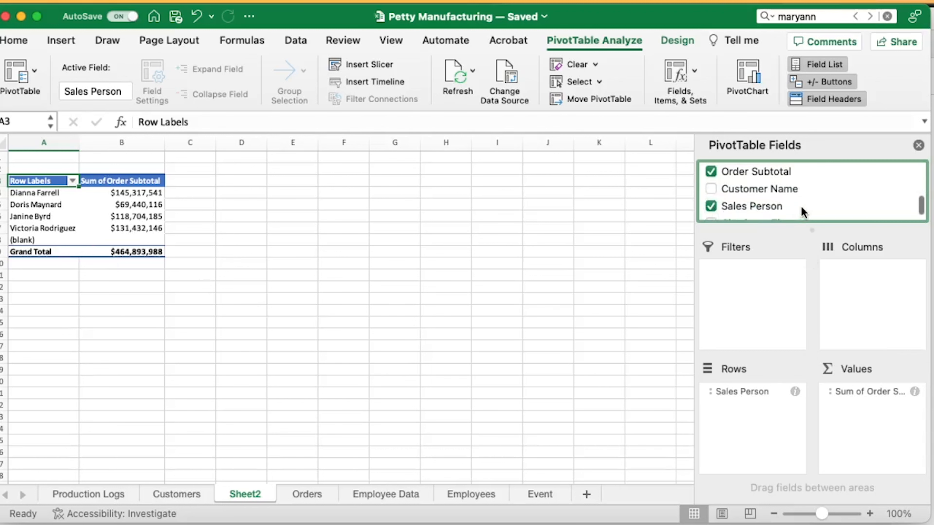
pyautogui.scroll(-1, 799, 206)
pyautogui.scroll(5, 799, 209)
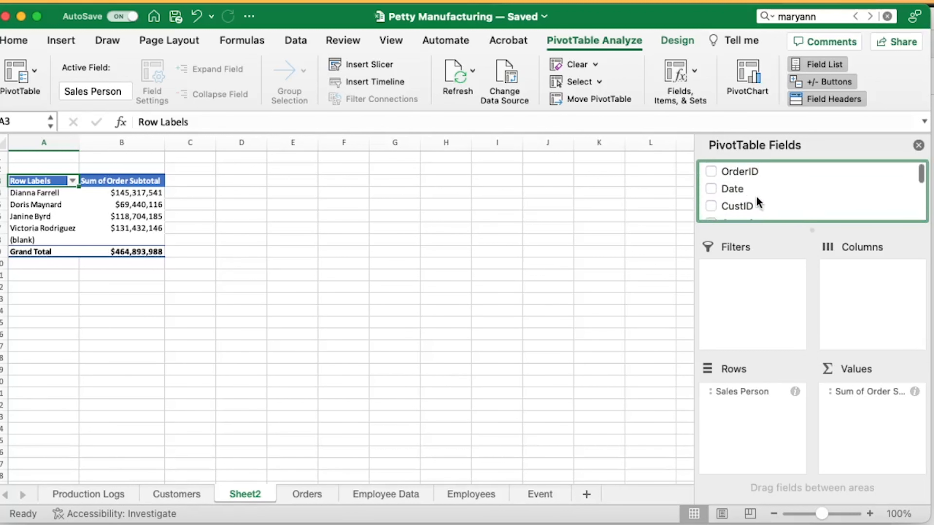
pyautogui.moveTo(733, 193); pyautogui.dragTo(878, 295)
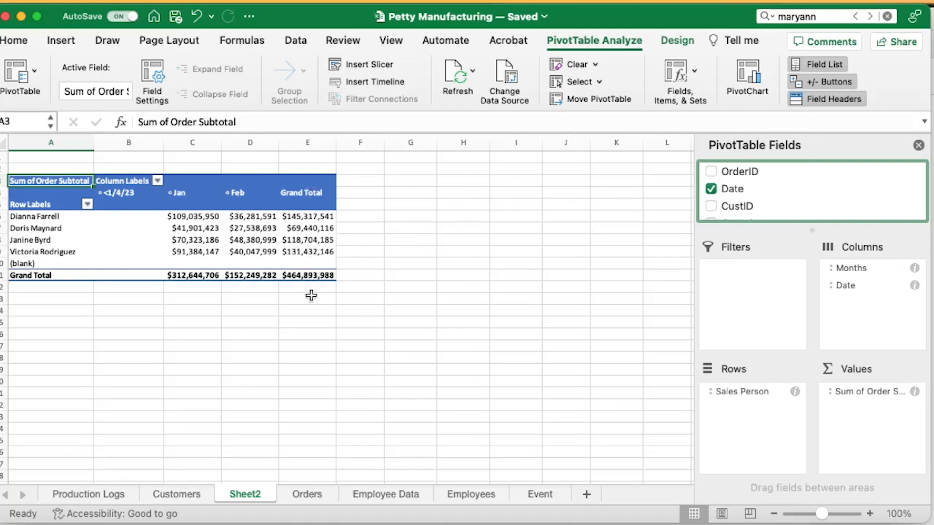
pyautogui.hscroll(2, 347, 354)
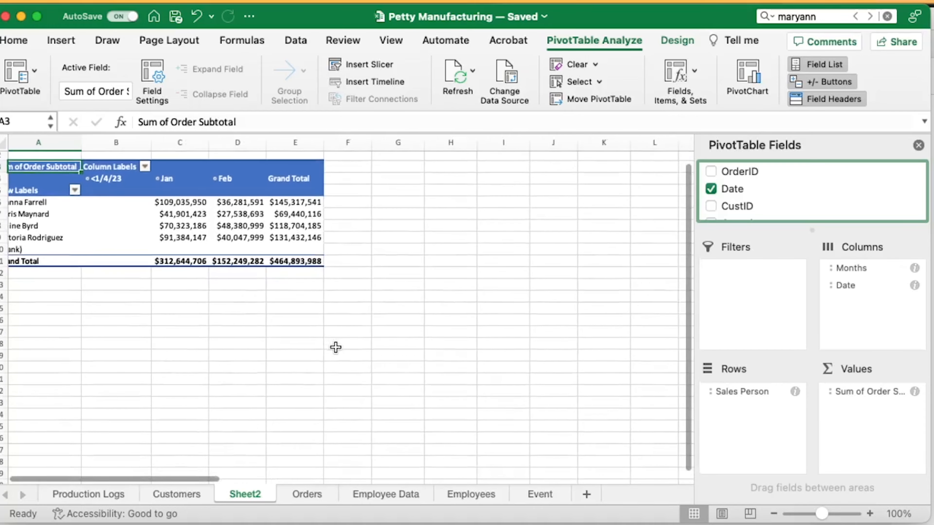
# Add the Customer Name field to the PivotTable's rows beneath Sales Person.
pyautogui.hscroll(-2, 347, 354)
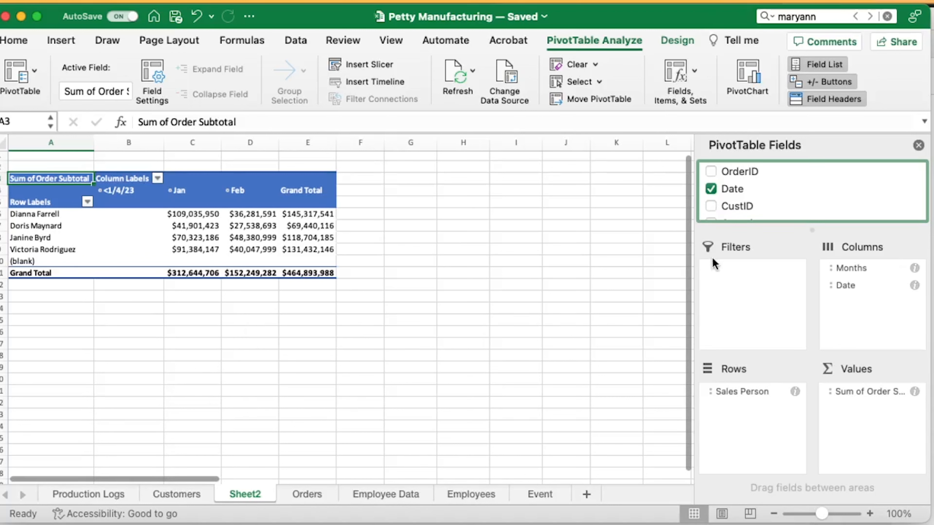
pyautogui.scroll(-5, 787, 205)
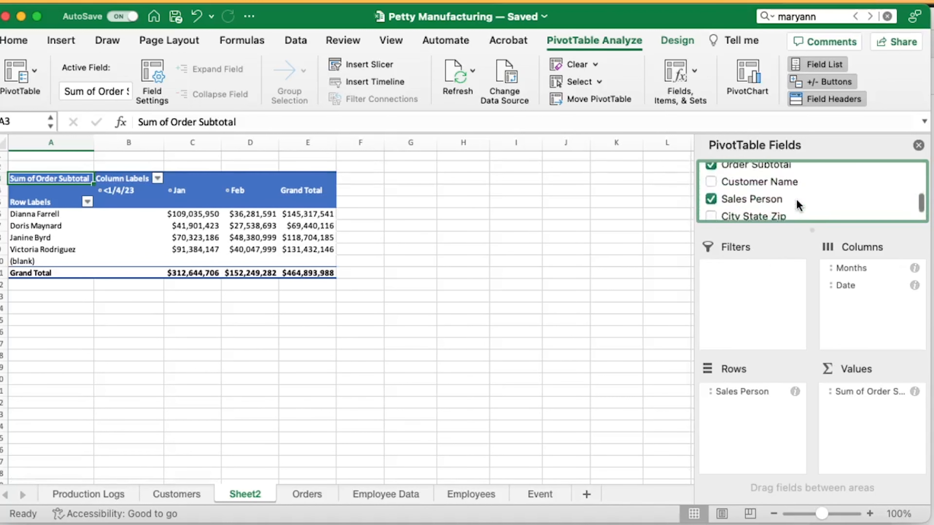
pyautogui.scroll(3, 796, 205)
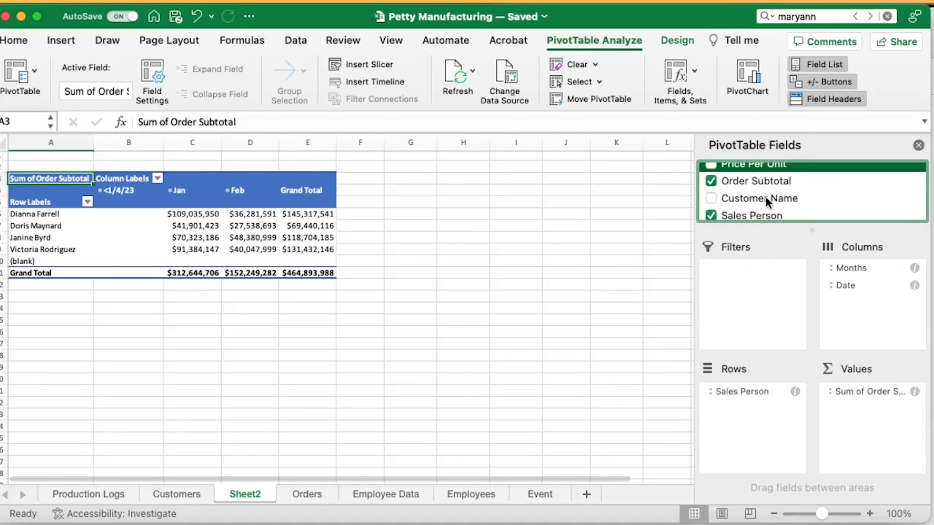
pyautogui.moveTo(742, 200); pyautogui.dragTo(768, 423)
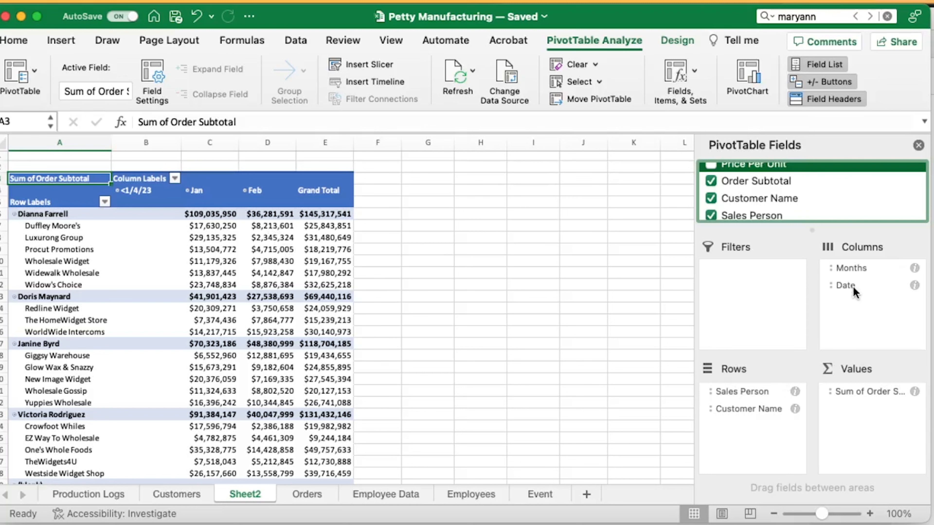
# Remove the Date and Months fields from the PivotTable's columns.
pyautogui.click(846, 286)
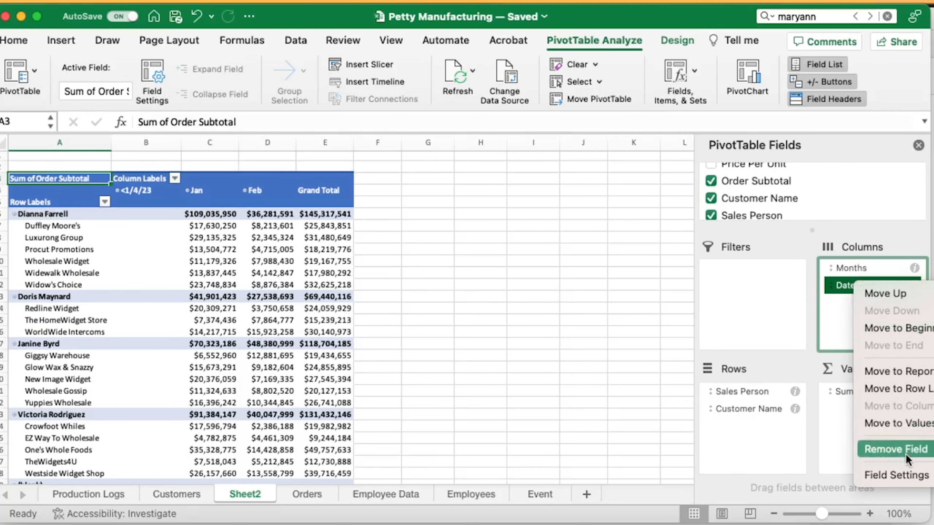
pyautogui.click(890, 449)
pyautogui.click(859, 267)
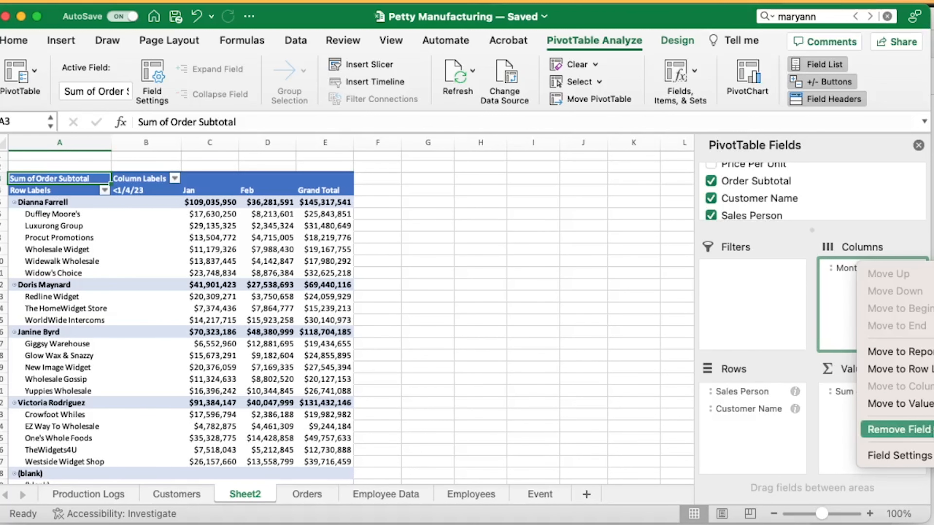
pyautogui.click(897, 430)
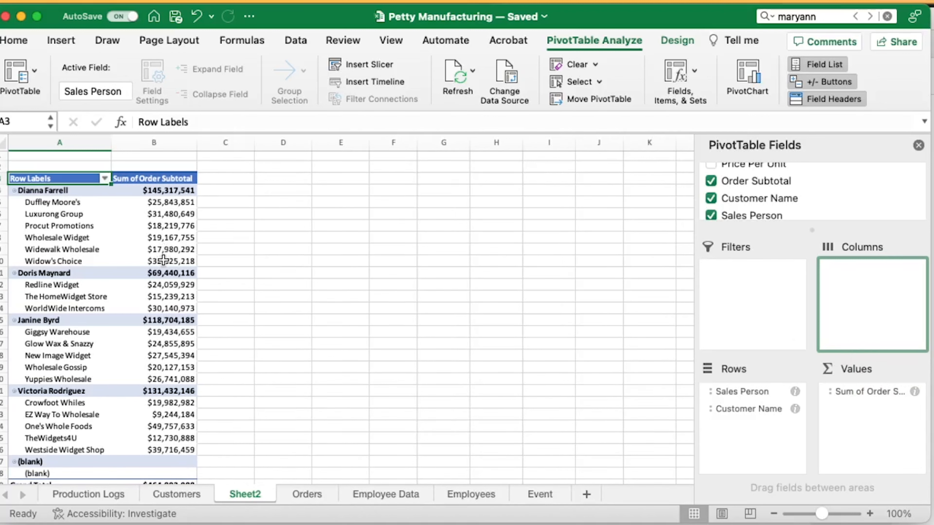
# Find the Product field among the PivotTable fields and add it to the columns.
pyautogui.scroll(5, 809, 182)
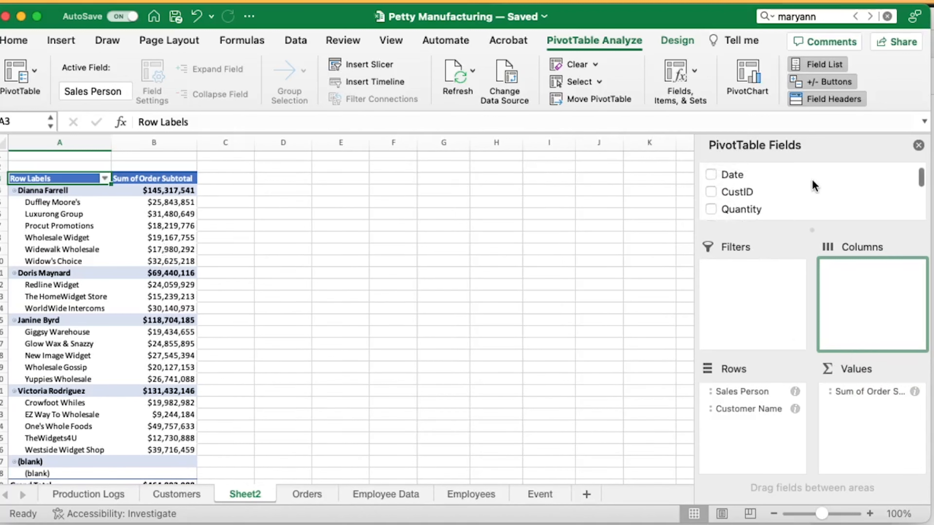
pyautogui.scroll(1, 815, 186)
pyautogui.scroll(1, 815, 187)
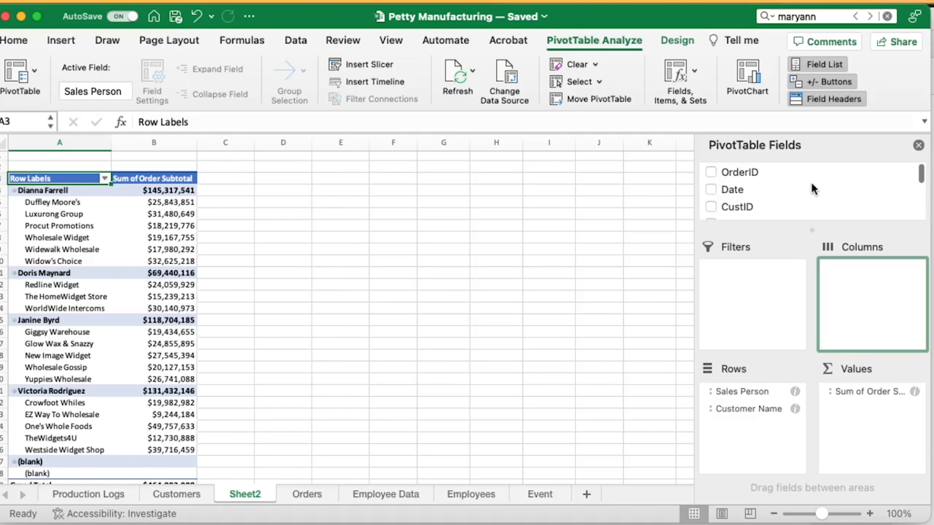
pyautogui.scroll(-5, 814, 188)
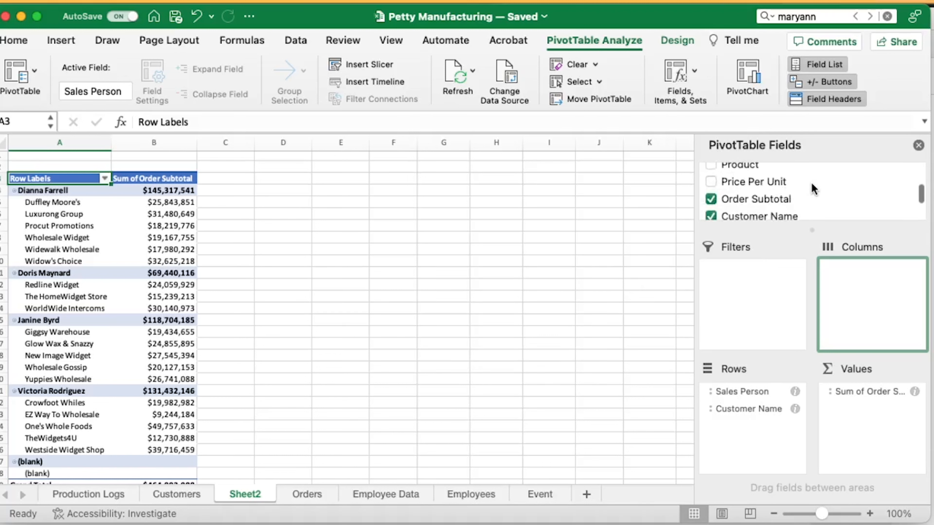
pyautogui.scroll(1, 814, 189)
pyautogui.moveTo(740, 179); pyautogui.dragTo(839, 284)
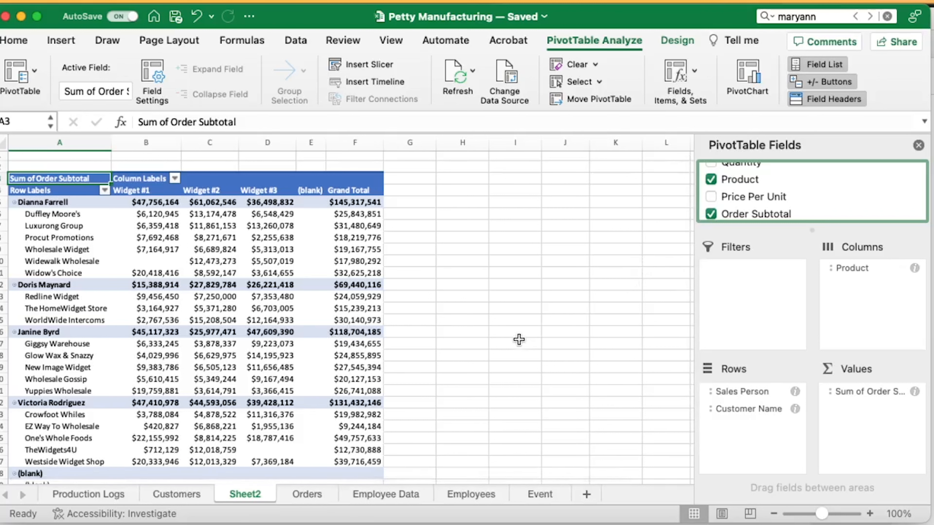
# Insert a 2-D clustered column chart from the row labels and Widget #1 to Widget #3 columns, leaving out the blank and Grand Total rows.
pyautogui.click(49, 203)
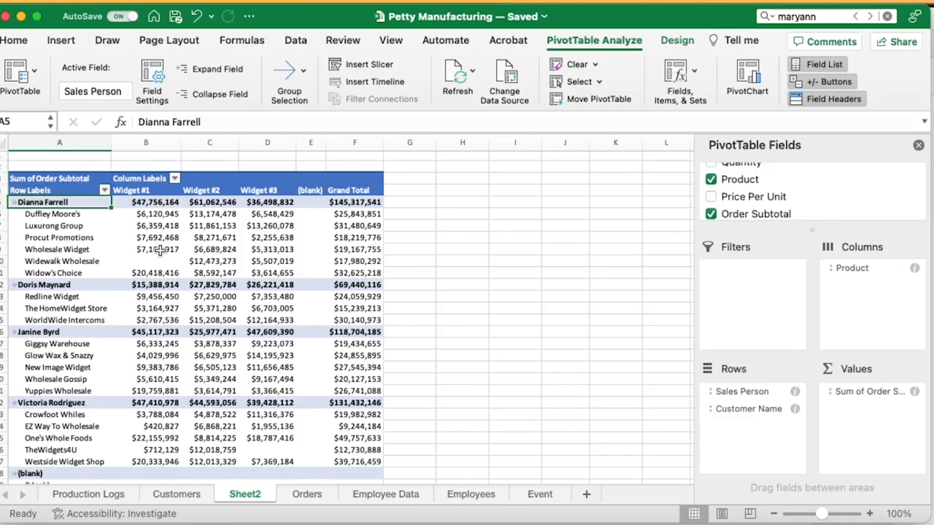
pyautogui.press('Up')
pyautogui.hotkey('shift', 'Right')
pyautogui.hotkey('shift', 'Right')
pyautogui.hotkey('shift', 'Right')
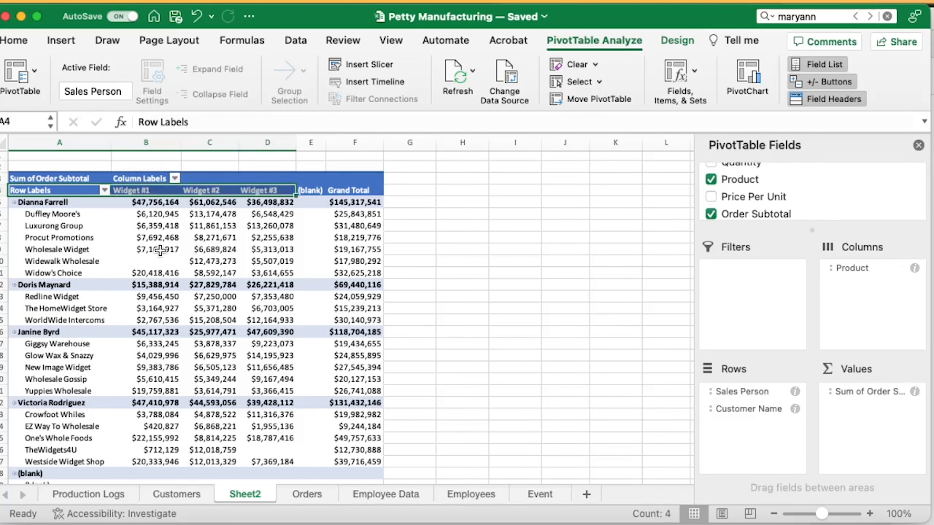
pyautogui.hotkey('ctrl', 'shift', 'Down')
pyautogui.hotkey('shift', 'Up')
pyautogui.hotkey('shift', 'Up')
pyautogui.hotkey('shift', 'Up')
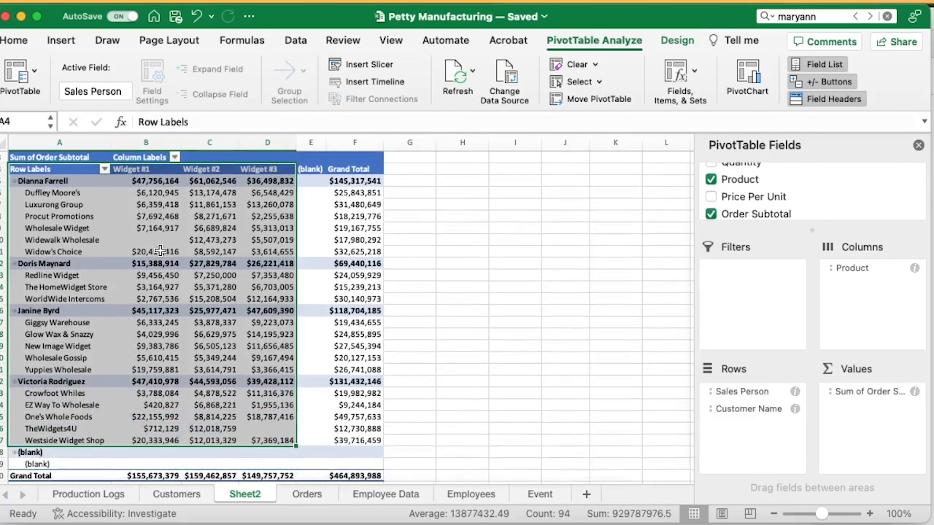
pyautogui.click(60, 40)
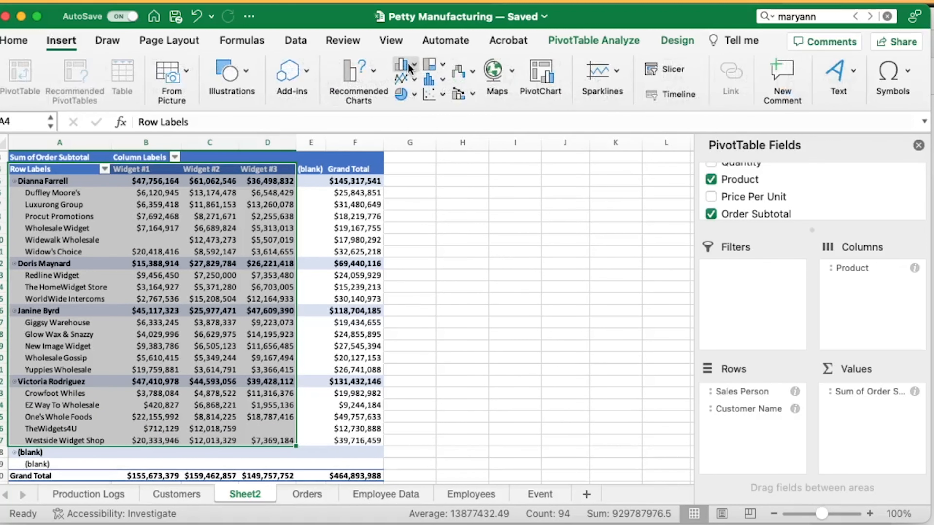
pyautogui.click(401, 65)
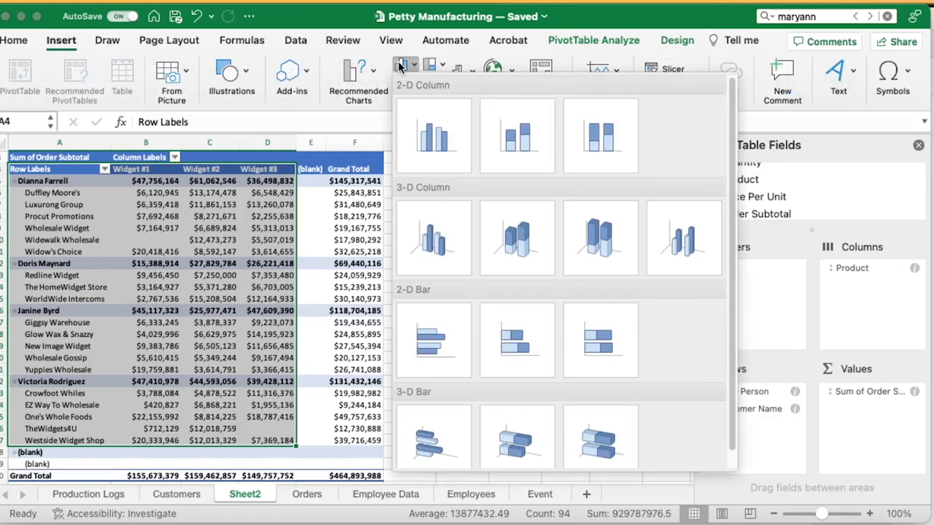
pyautogui.click(442, 144)
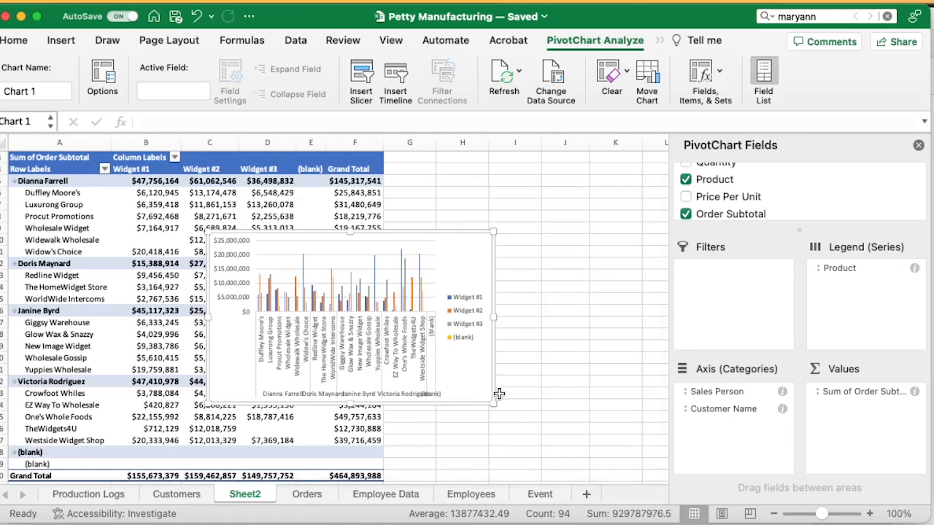
# Enlarge the PivotChart to cover most of the visible sheet and inspect the values of its bars by sales person, customer and widget.
pyautogui.moveTo(494, 406); pyautogui.dragTo(630, 453)
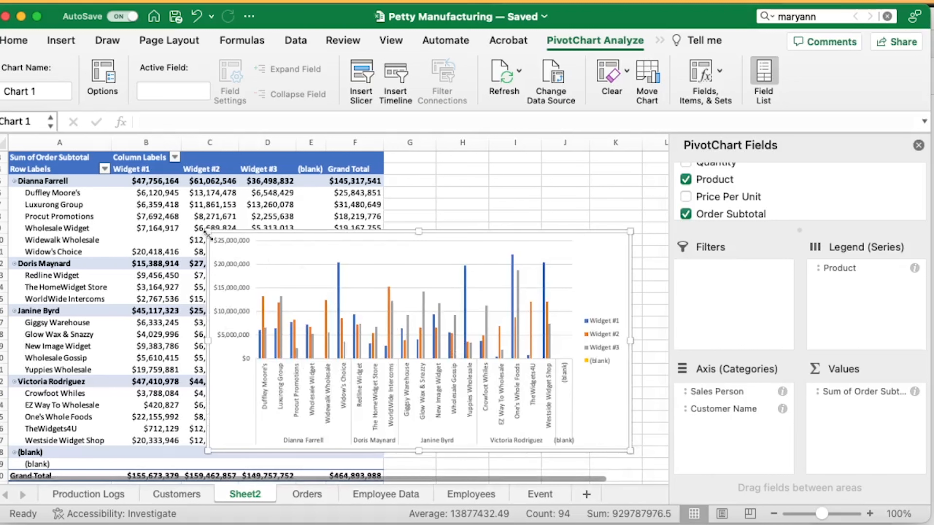
pyautogui.moveTo(206, 233); pyautogui.dragTo(24, 176)
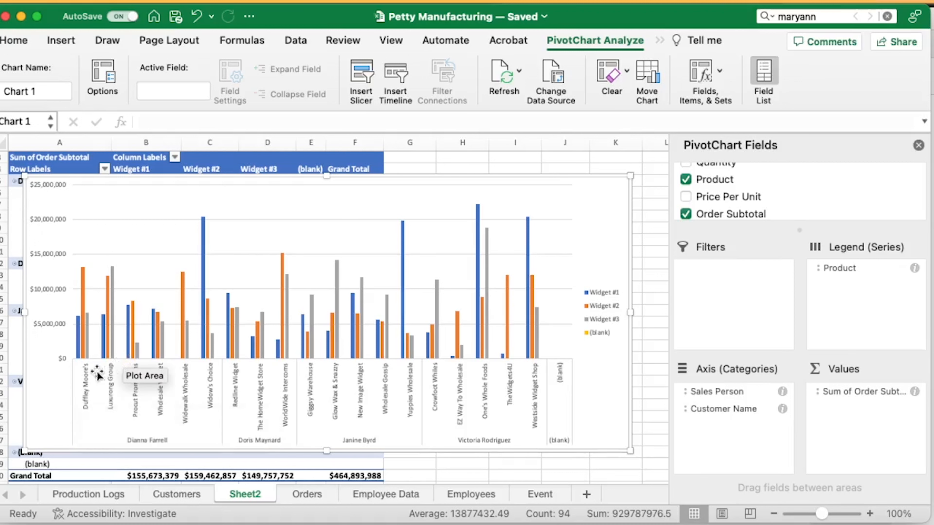
pyautogui.moveTo(83, 315)
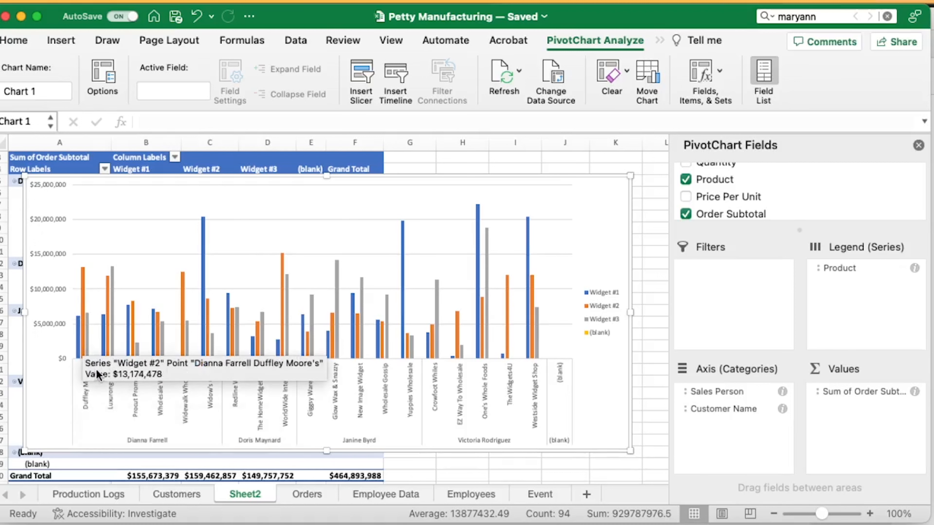
pyautogui.moveTo(78, 346)
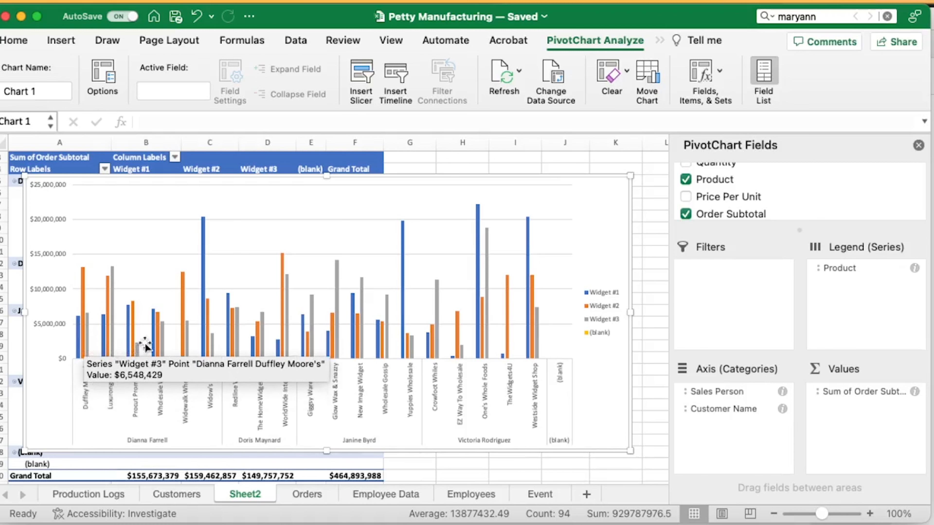
pyautogui.moveTo(205, 346)
pyautogui.moveTo(287, 333)
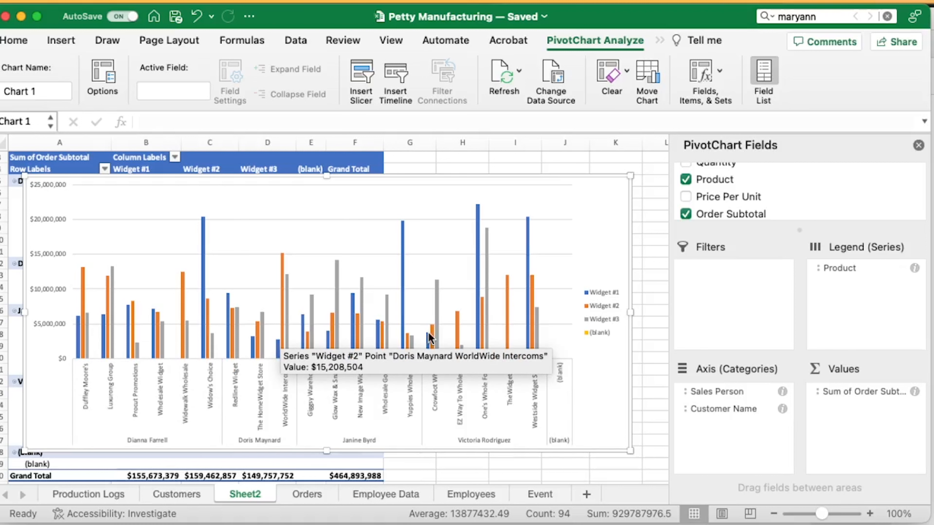
pyautogui.moveTo(502, 342)
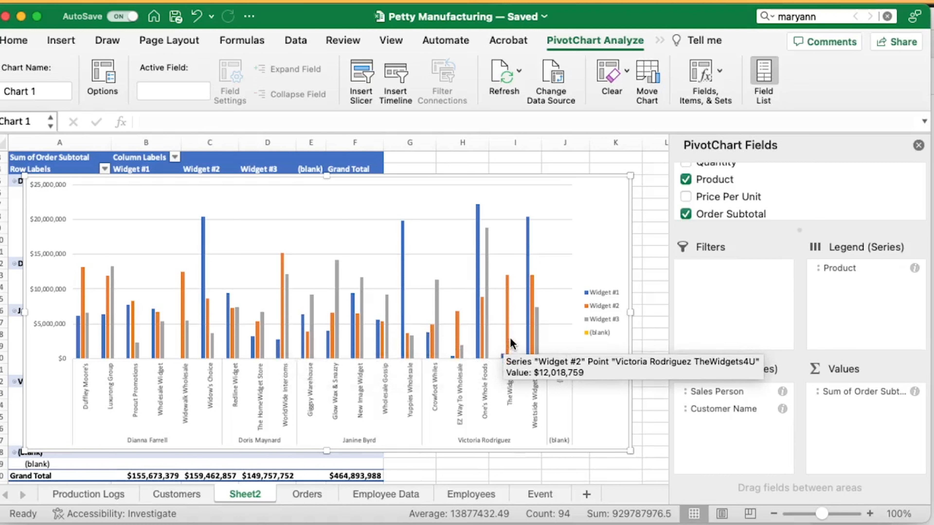
pyautogui.moveTo(526, 330)
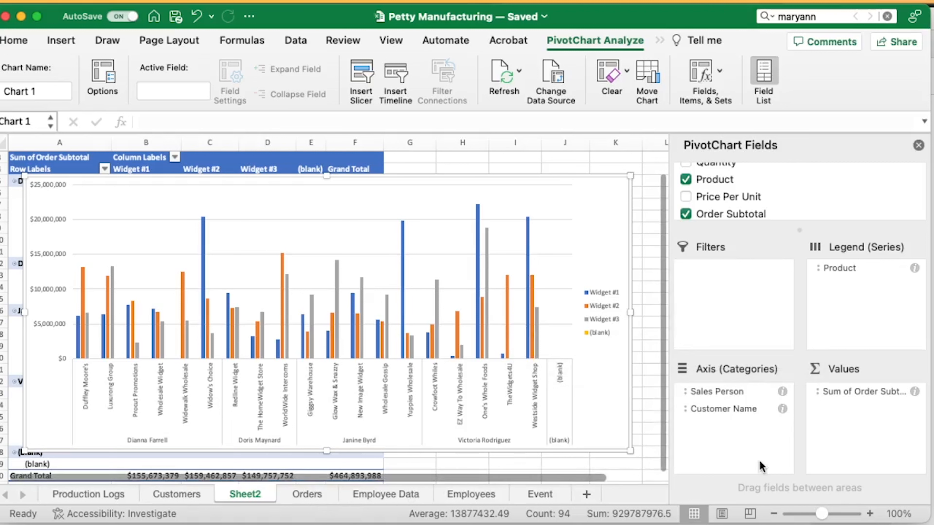
# Remove the Customer Name field from the PivotChart's axis categories so it compares sales persons only.
pyautogui.rightClick(731, 410)
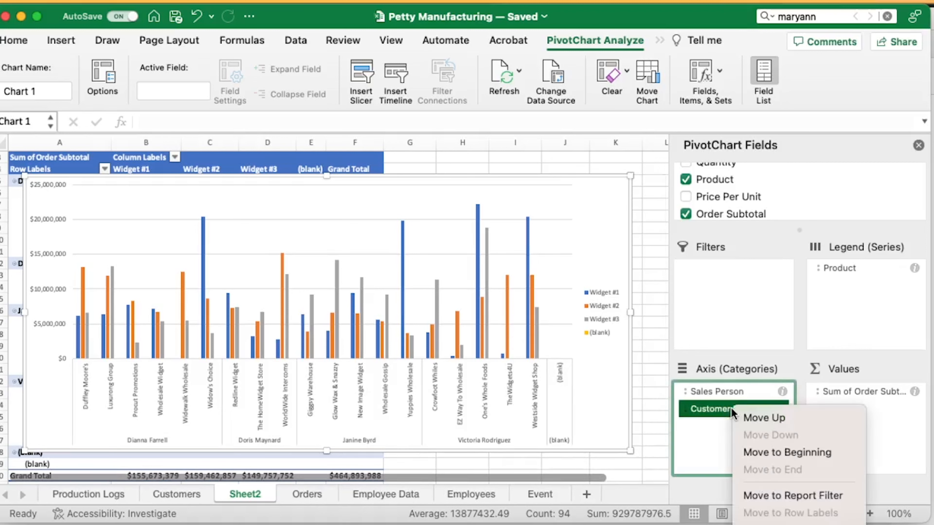
pyautogui.click(765, 524)
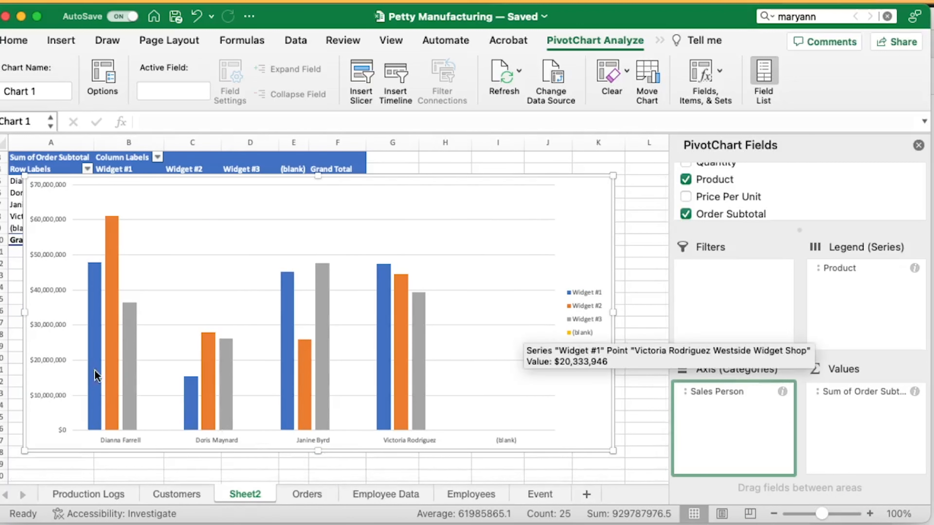
pyautogui.moveTo(395, 385)
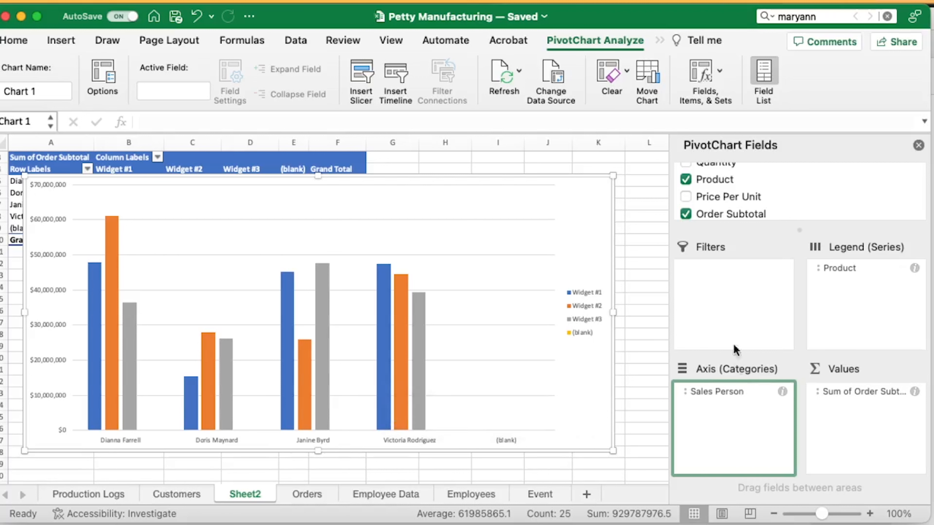
# Add the Customer Name field to the PivotChart's axis categories and remove Sales Person from them.
pyautogui.scroll(2, 742, 206)
pyautogui.scroll(5, 742, 199)
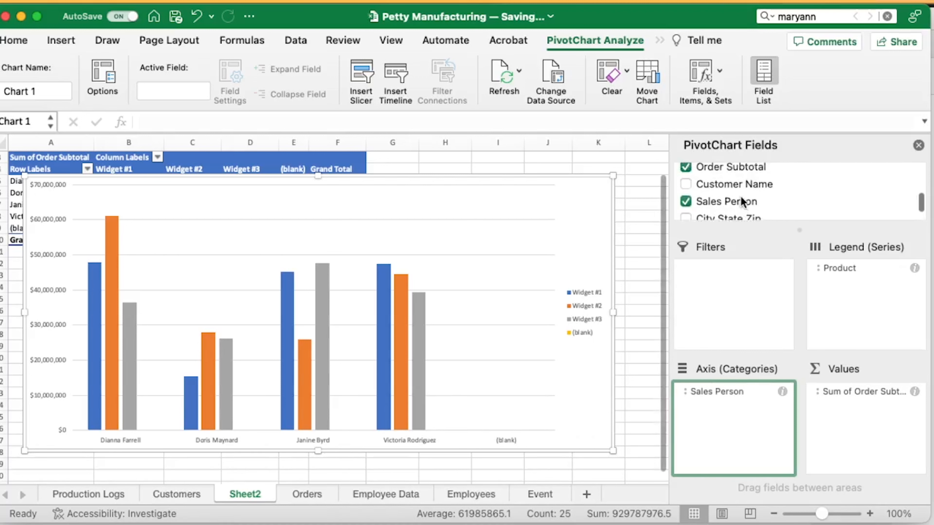
pyautogui.moveTo(738, 185); pyautogui.dragTo(722, 401)
pyautogui.rightClick(721, 391)
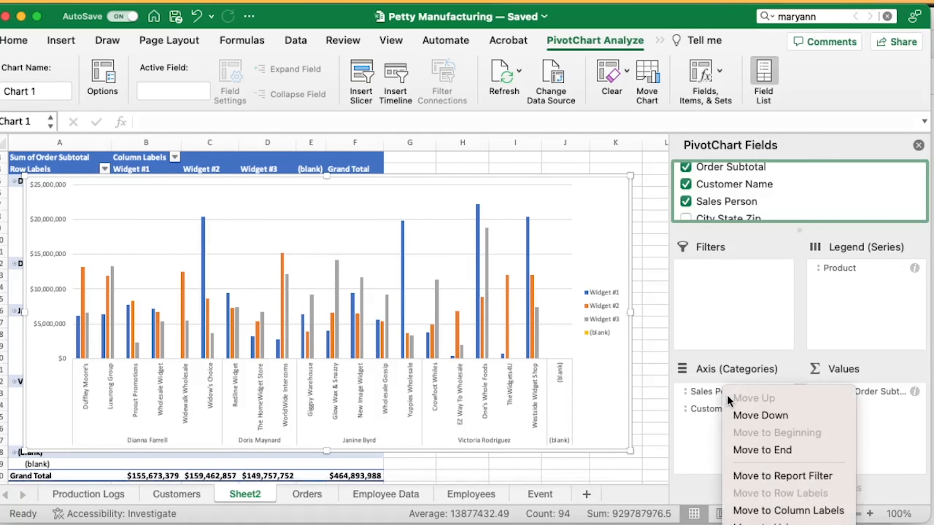
pyautogui.click(797, 524)
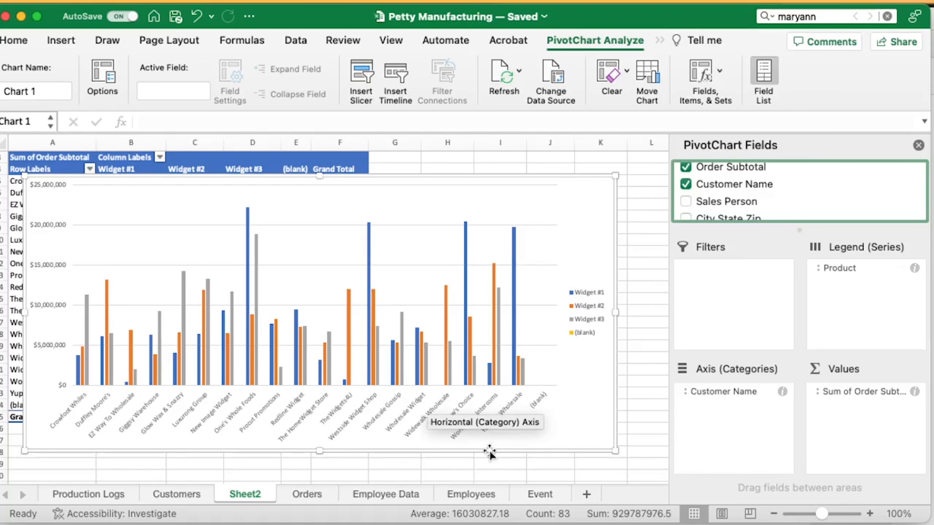
# Create a PivotTable on a new worksheet from columns A:D of Production Logs and add the Date field to its rows.
pyautogui.click(91, 497)
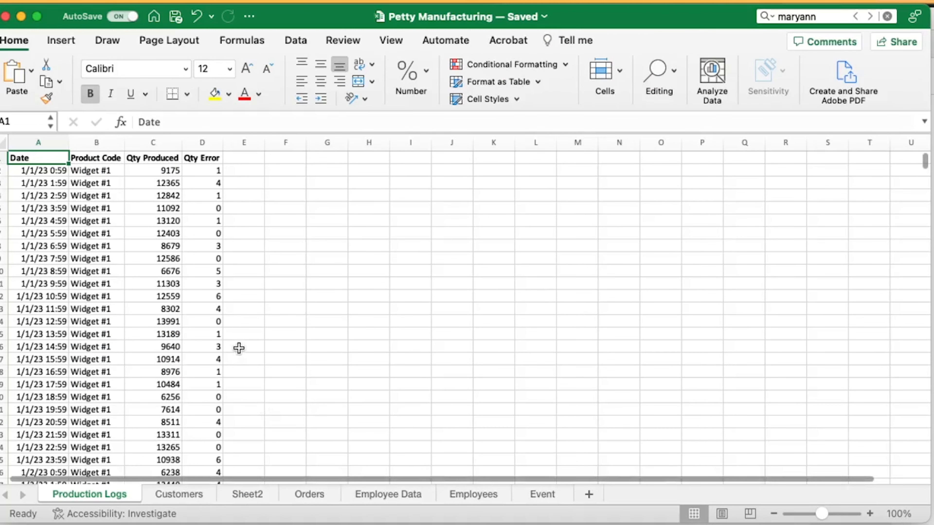
pyautogui.moveTo(35, 142); pyautogui.dragTo(186, 144)
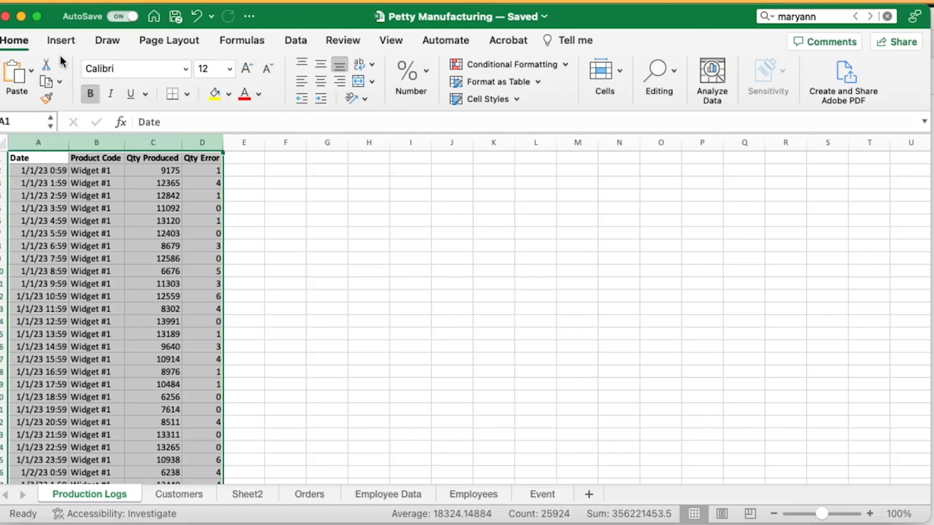
pyautogui.click(61, 39)
pyautogui.click(35, 78)
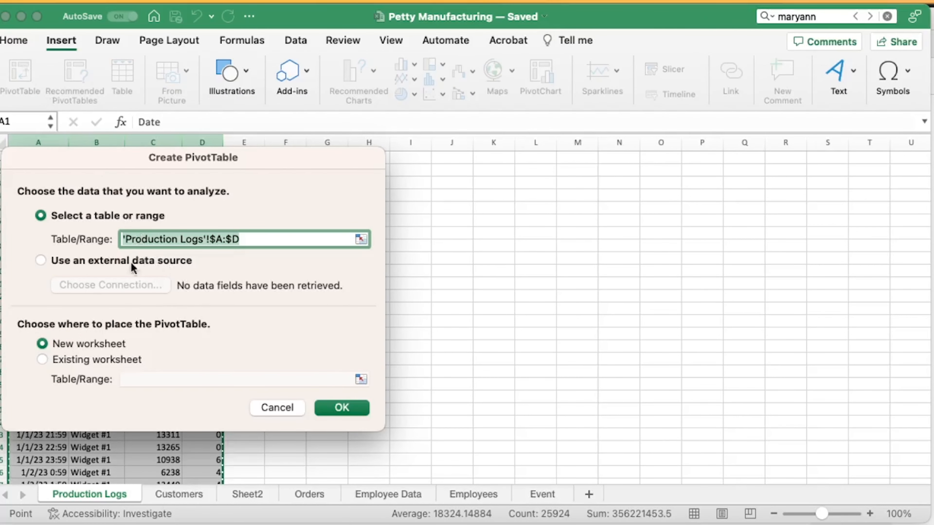
pyautogui.click(342, 407)
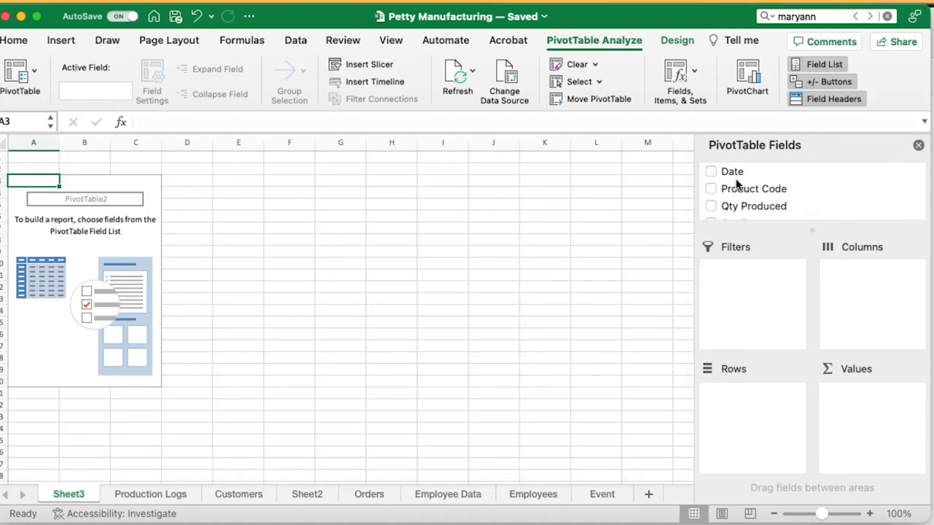
pyautogui.moveTo(731, 172); pyautogui.dragTo(769, 394)
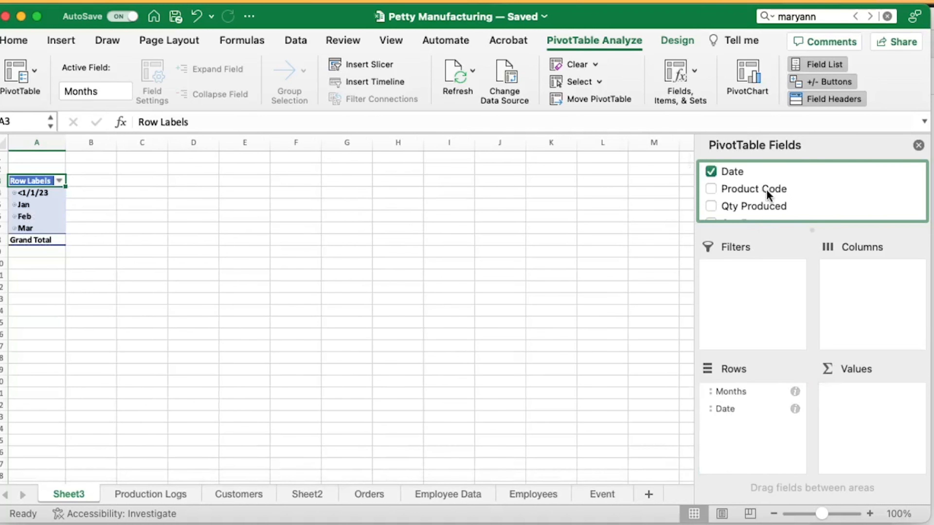
# Add Qty Produced to the PivotTable's values and format it as Number with 0 decimal places and the 1000 separator.
pyautogui.scroll(-2, 767, 189)
pyautogui.moveTo(762, 177); pyautogui.dragTo(877, 440)
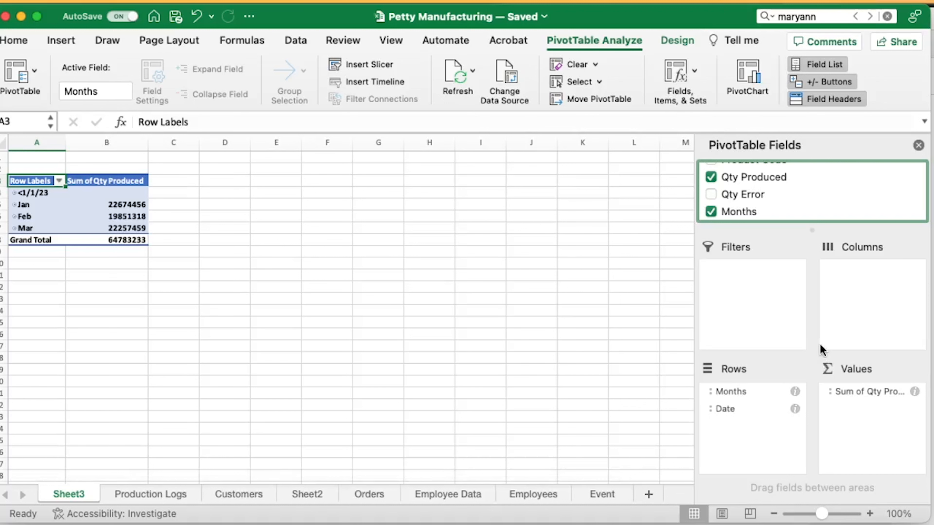
pyautogui.click(855, 391)
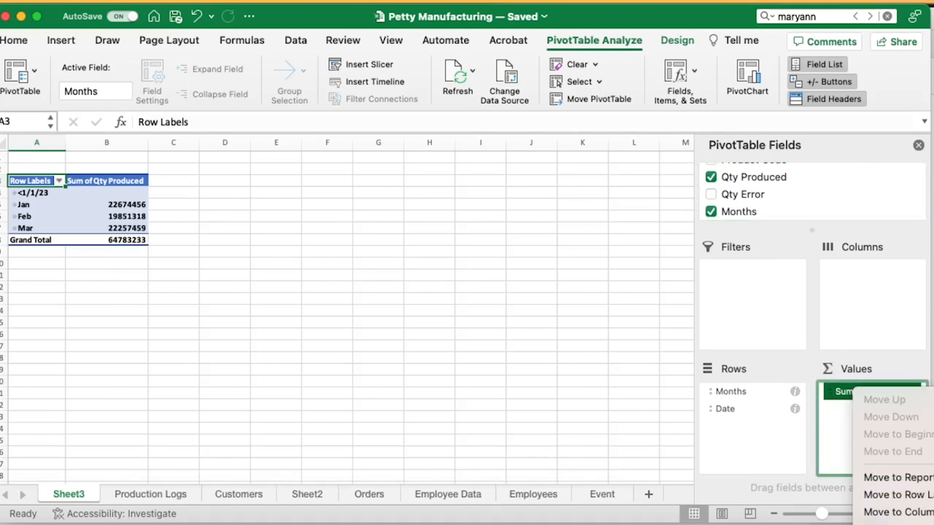
pyautogui.click(894, 524)
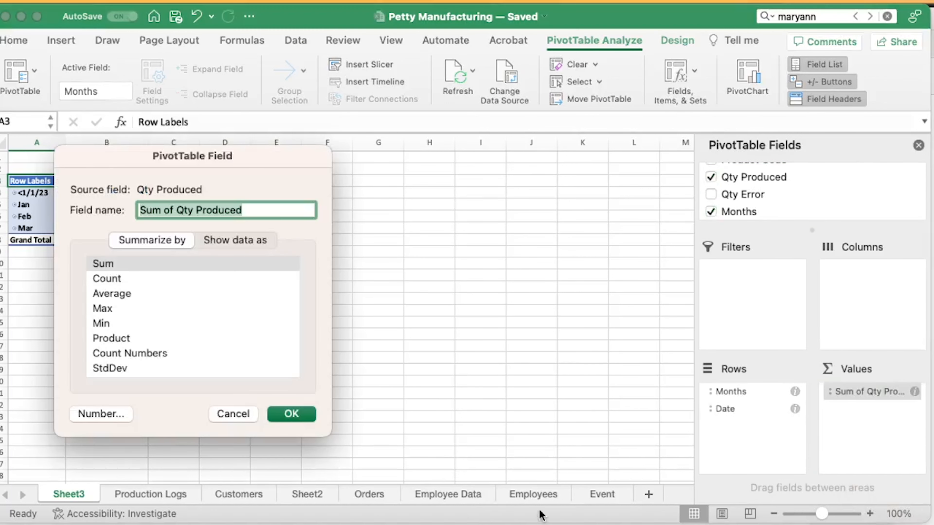
pyautogui.click(98, 414)
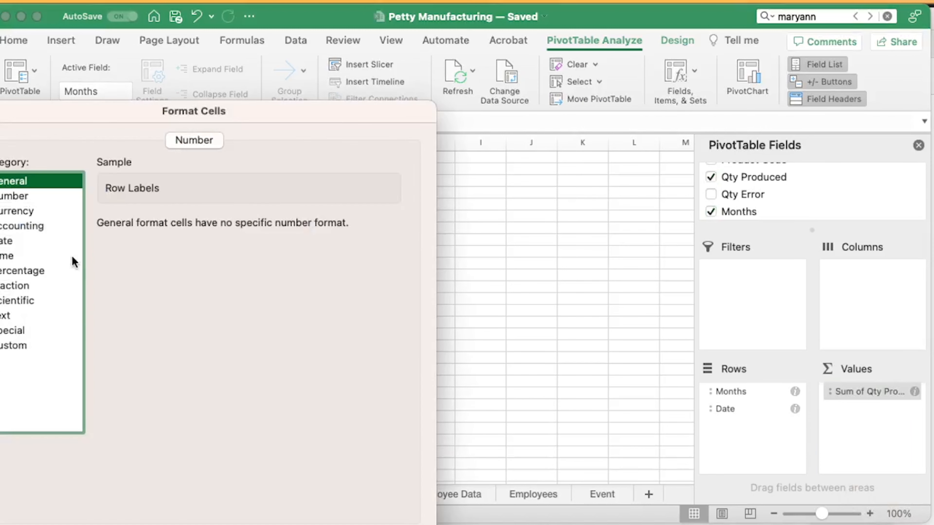
pyautogui.click(22, 201)
pyautogui.click(214, 228)
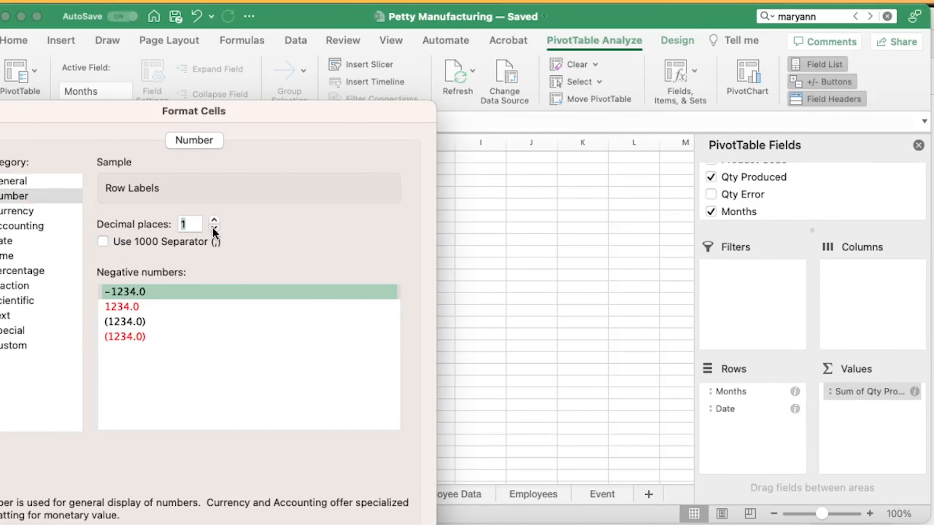
pyautogui.click(214, 228)
pyautogui.click(103, 242)
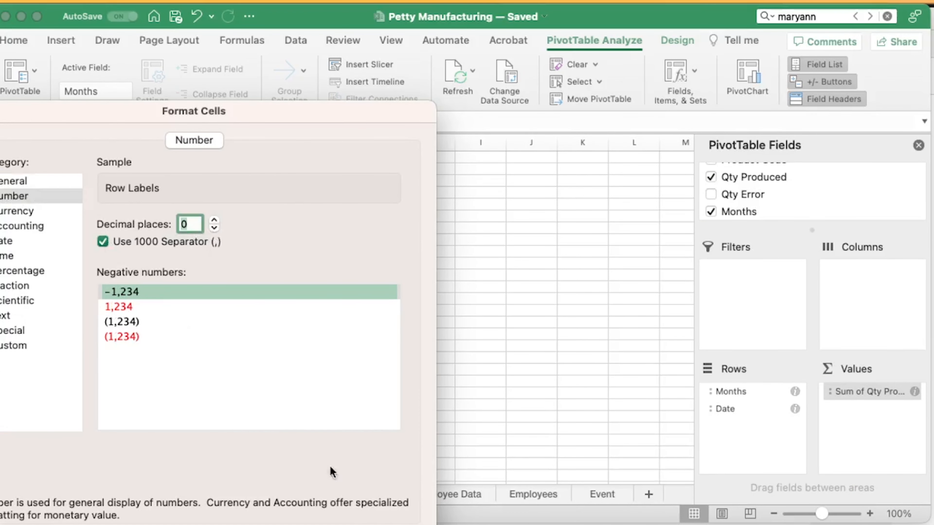
pyautogui.press('Return')
pyautogui.click(287, 410)
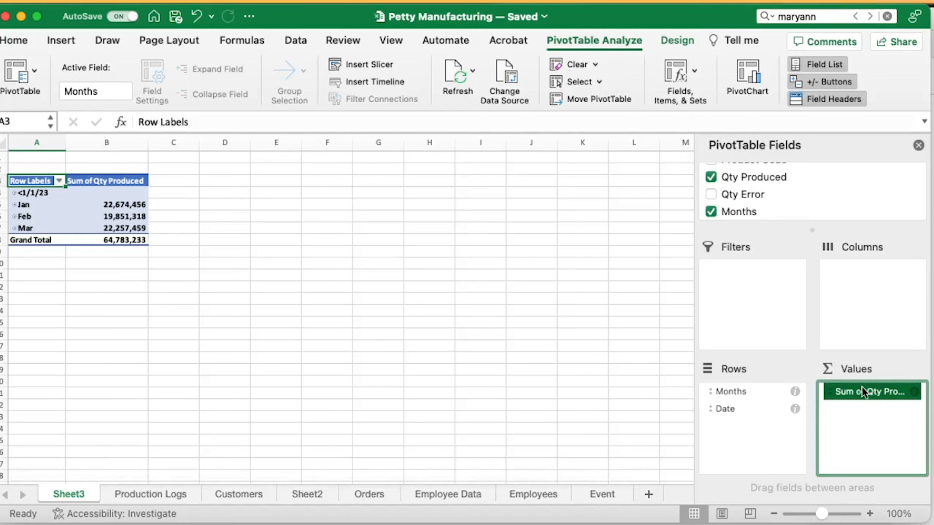
# Add the Product Code field to the PivotTable's columns.
pyautogui.scroll(3, 777, 196)
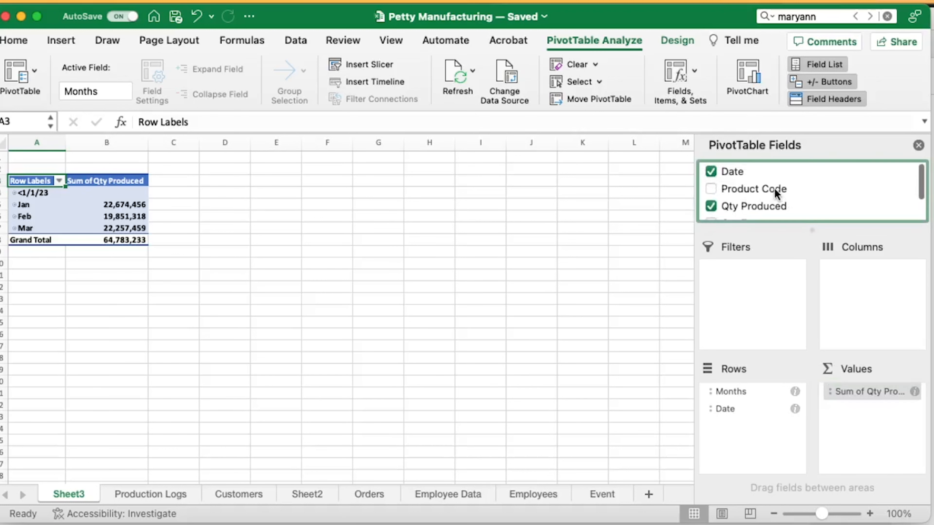
pyautogui.moveTo(774, 188); pyautogui.dragTo(866, 302)
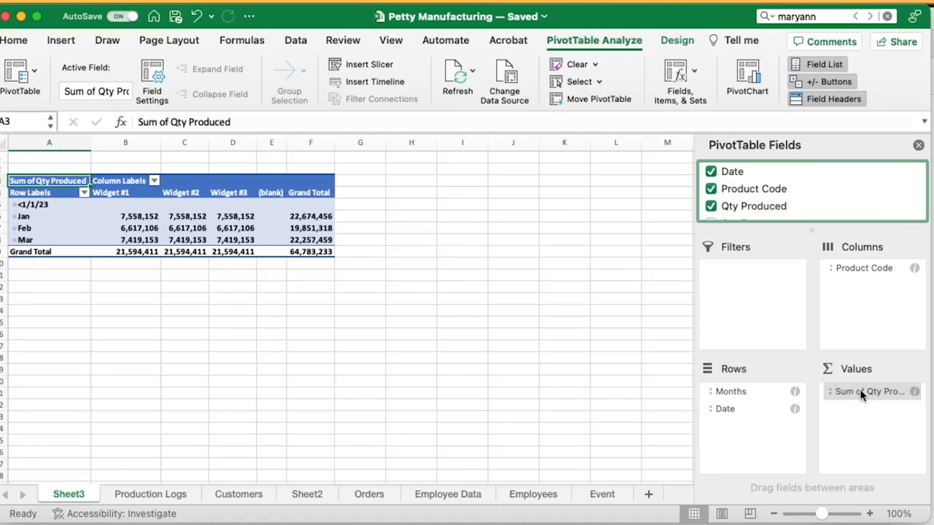
# Add Qty Error to the PivotTable's values and remove Qty Produced from them.
pyautogui.scroll(-2, 775, 200)
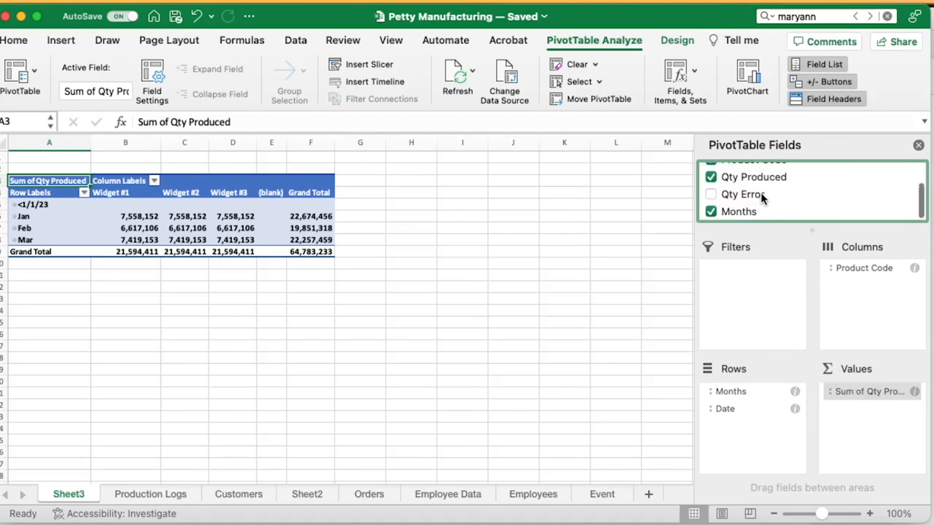
pyautogui.moveTo(747, 194); pyautogui.dragTo(874, 435)
pyautogui.rightClick(868, 395)
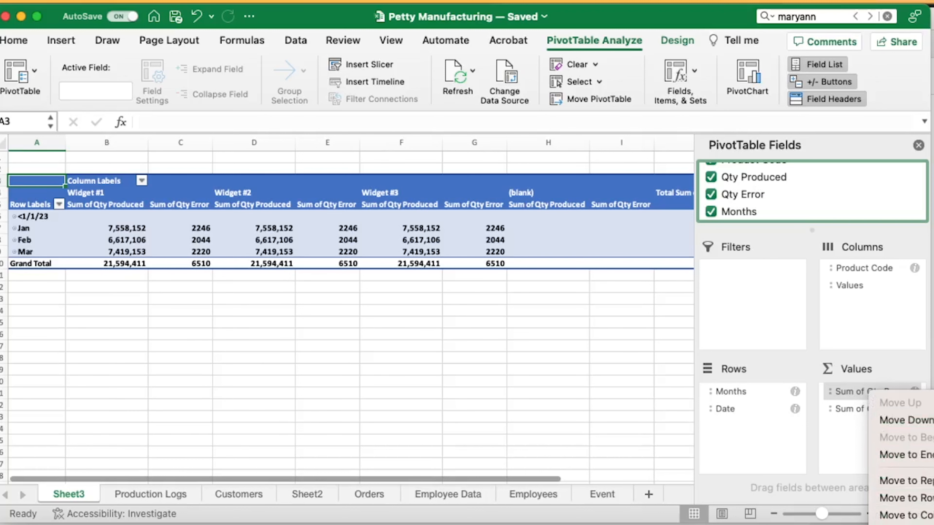
pyautogui.click(897, 524)
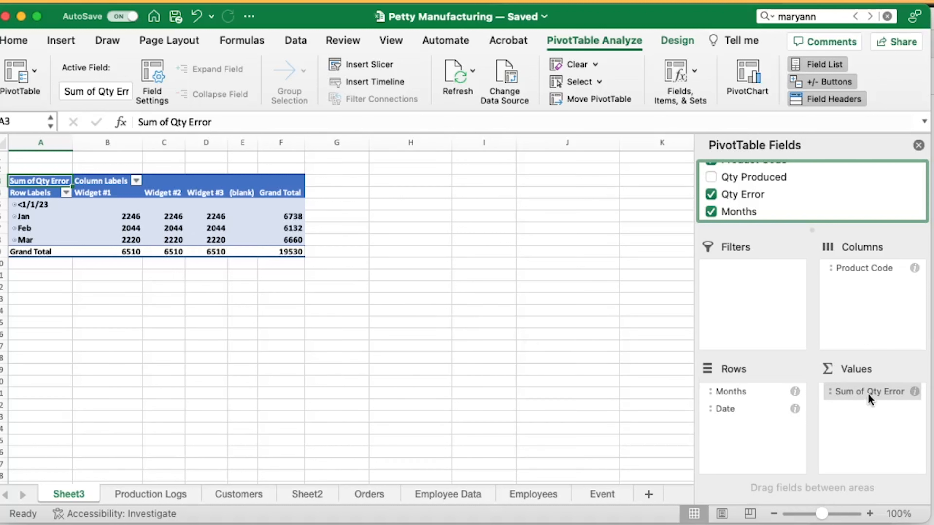
# Remove Qty Error from the PivotTable's values and put Qty Produced in its place.
pyautogui.moveTo(872, 392); pyautogui.dragTo(874, 394)
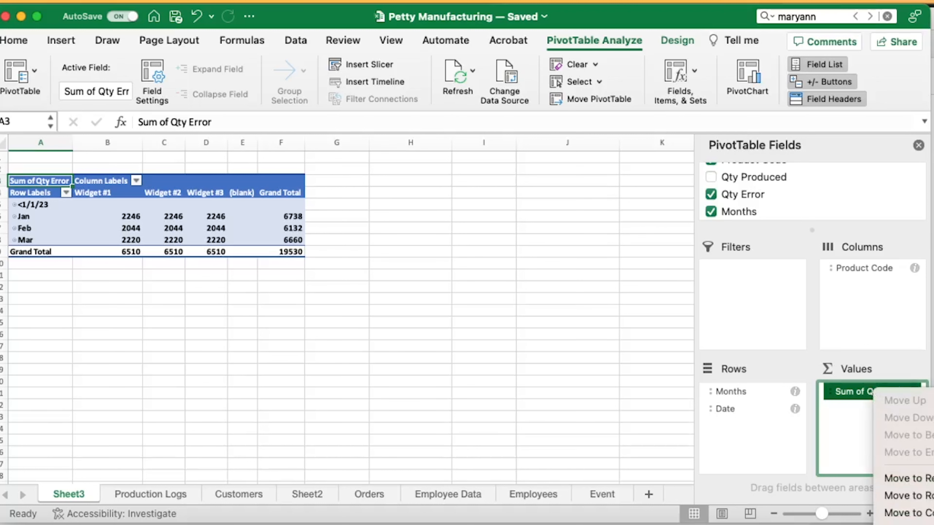
pyautogui.click(905, 524)
pyautogui.scroll(2, 779, 211)
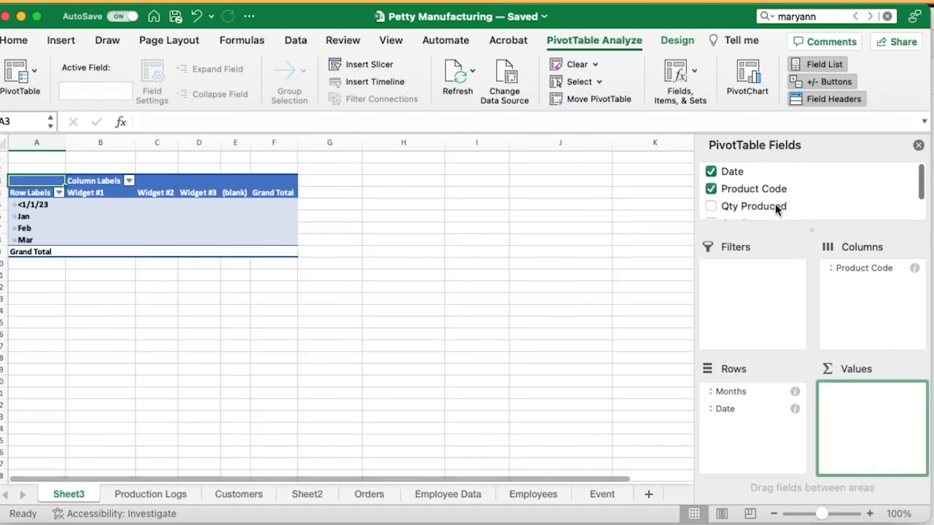
pyautogui.scroll(-1, 778, 210)
pyautogui.moveTo(774, 195); pyautogui.dragTo(911, 445)
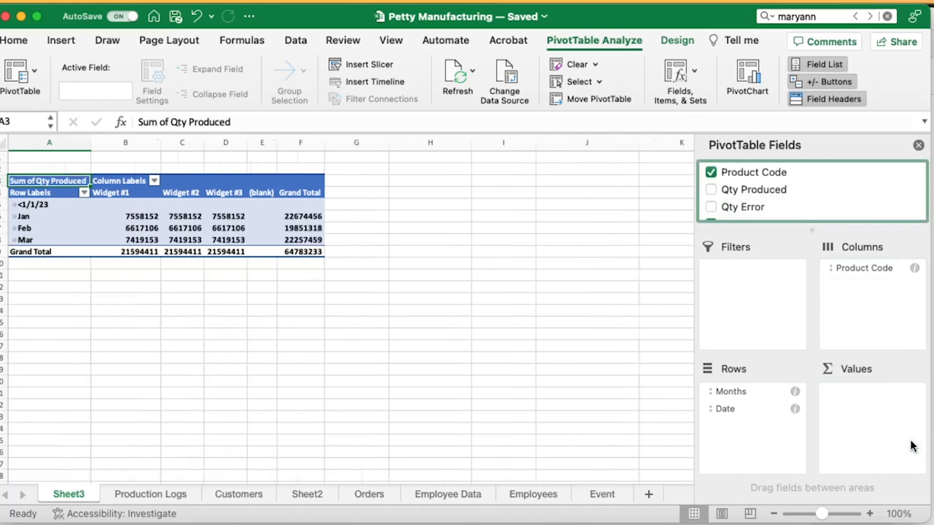
# Format the Sum of Qty Produced values as Number with 0 decimal places and the 1000 separator.
pyautogui.click(863, 392)
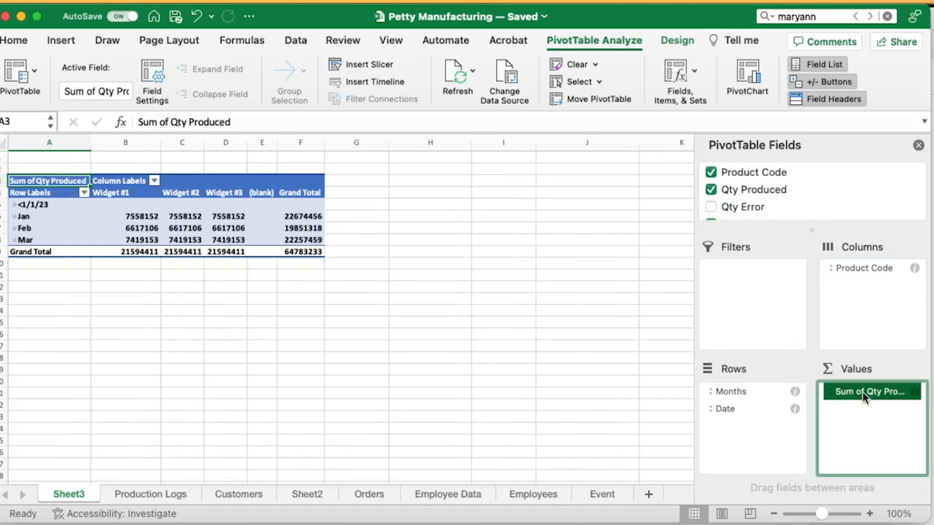
pyautogui.click(901, 524)
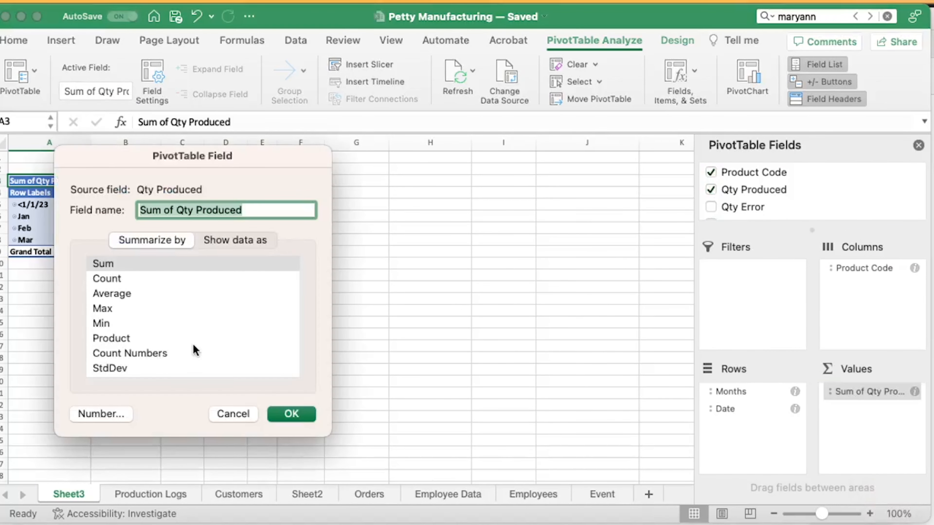
pyautogui.click(105, 414)
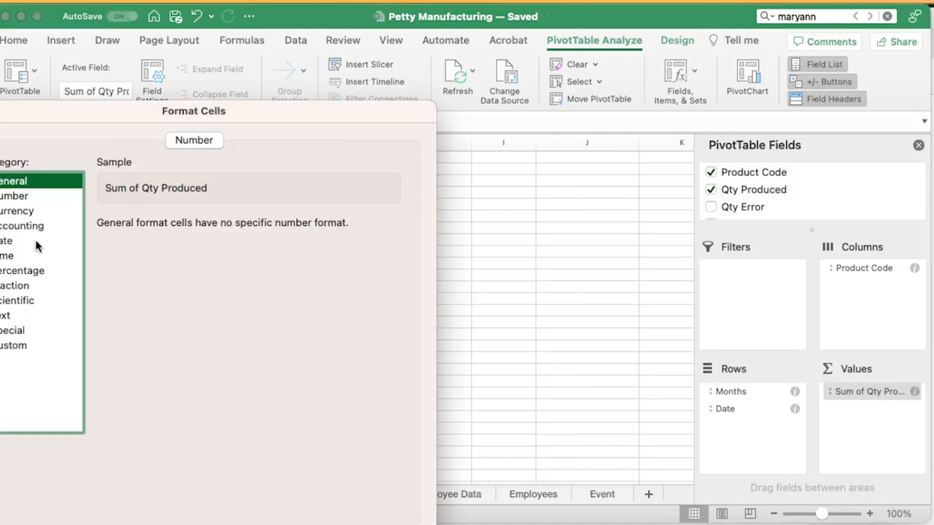
pyautogui.click(11, 198)
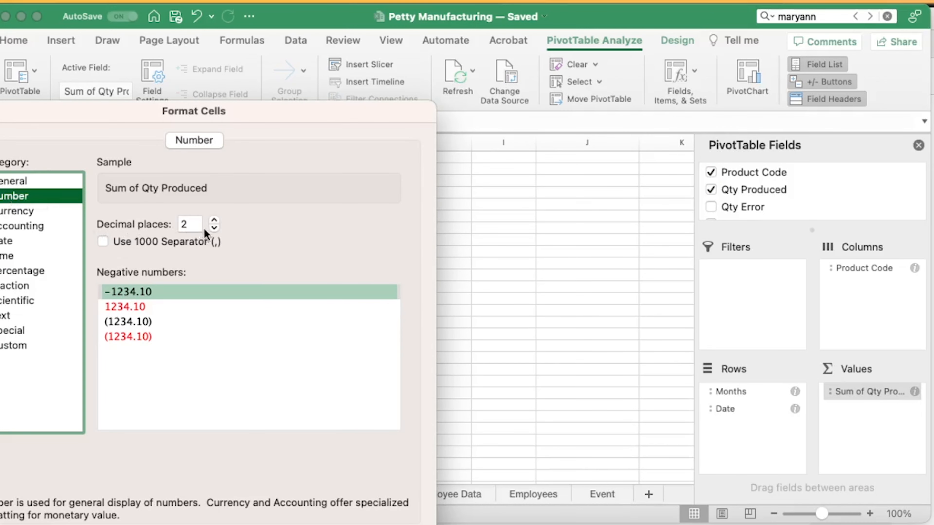
pyautogui.doubleClick(214, 228)
pyautogui.click(102, 242)
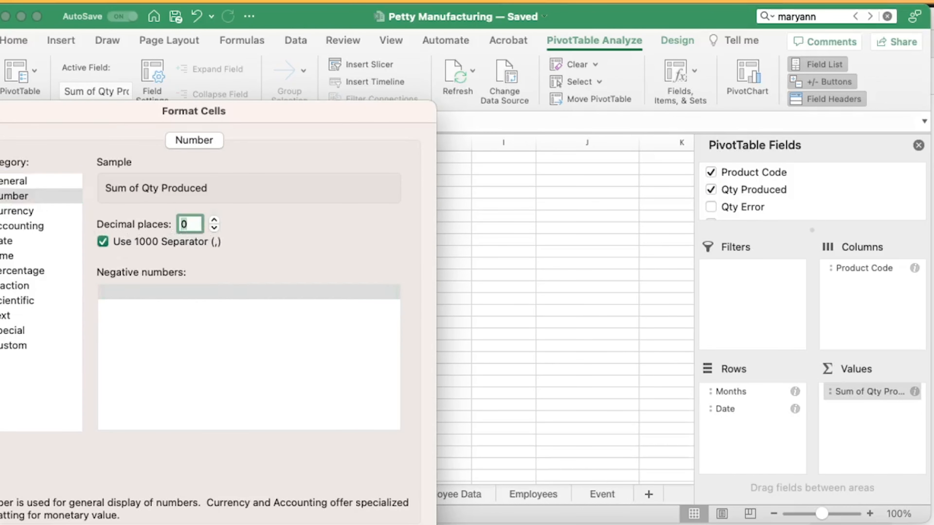
pyautogui.press('Return')
pyautogui.click(292, 412)
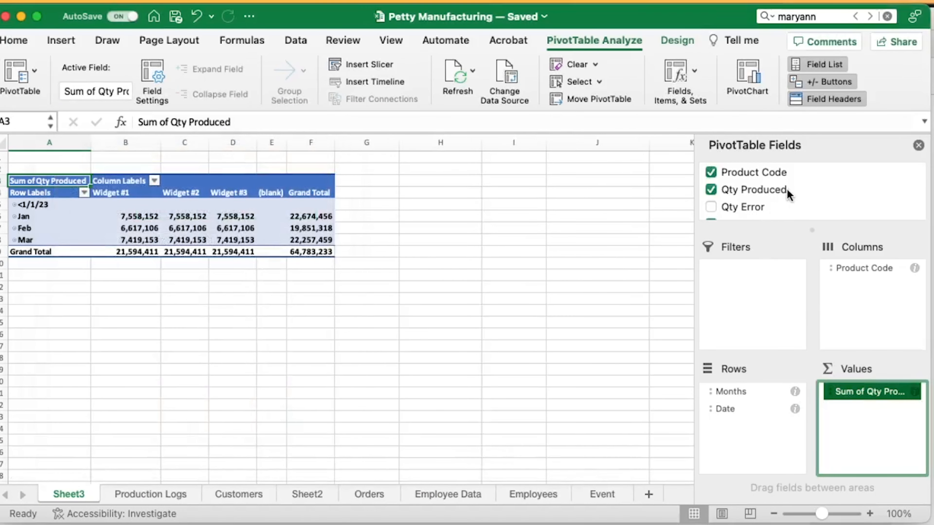
pyautogui.scroll(-1, 787, 196)
pyautogui.scroll(2, 787, 199)
pyautogui.scroll(-1, 785, 202)
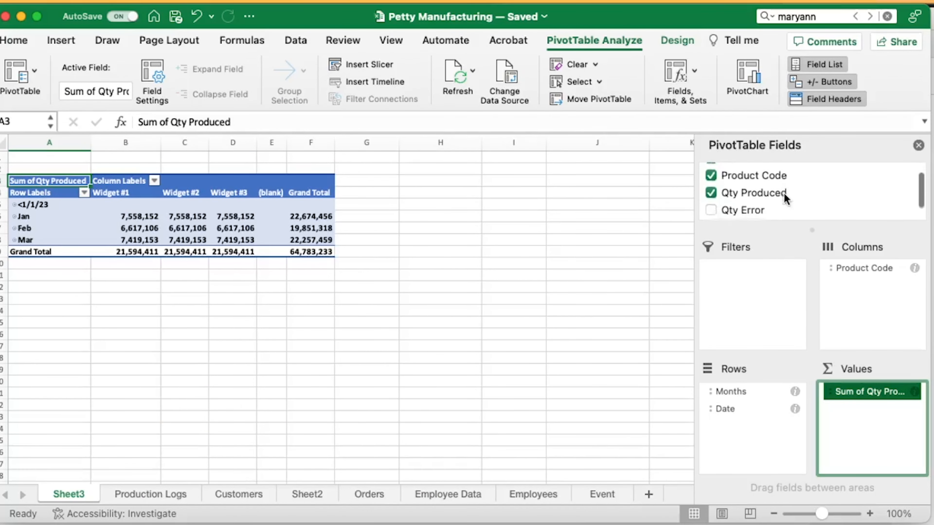
pyautogui.scroll(1, 783, 202)
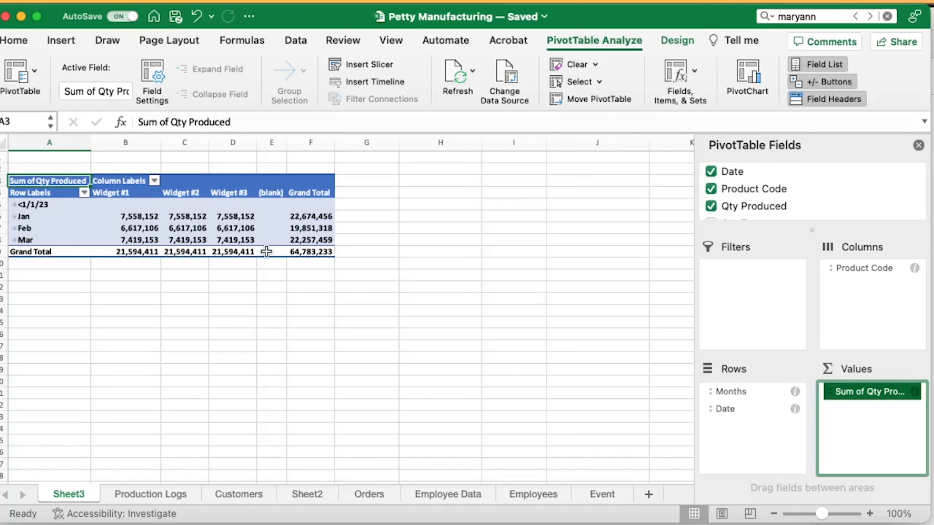
# Insert a 2-D clustered column PivotChart with the PivotTable's January to March rows (A6:F8) selected.
pyautogui.click(47, 219)
pyautogui.moveTo(46, 219); pyautogui.dragTo(329, 241)
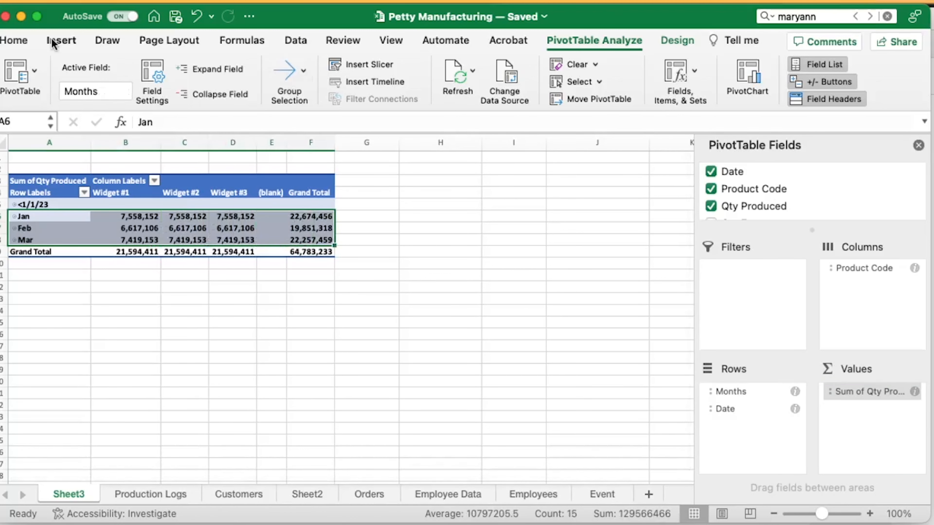
pyautogui.click(61, 40)
pyautogui.click(406, 65)
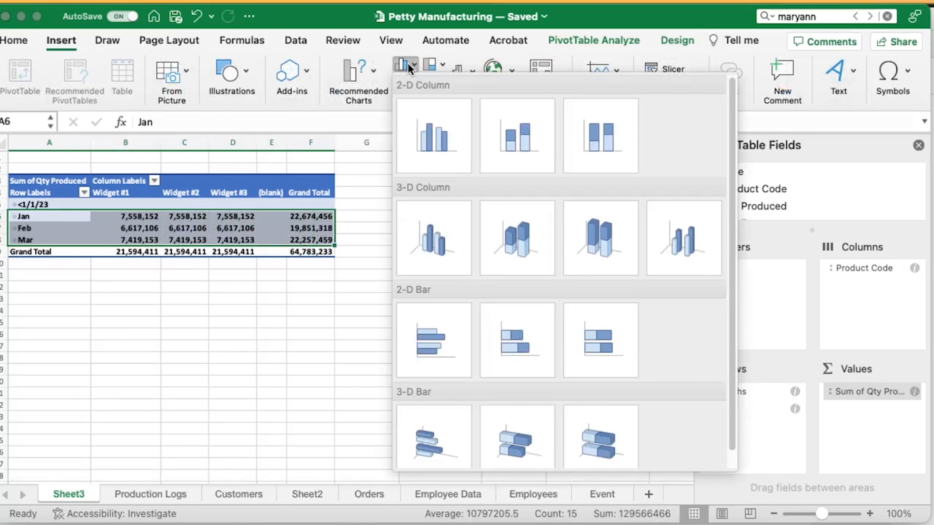
pyautogui.click(444, 138)
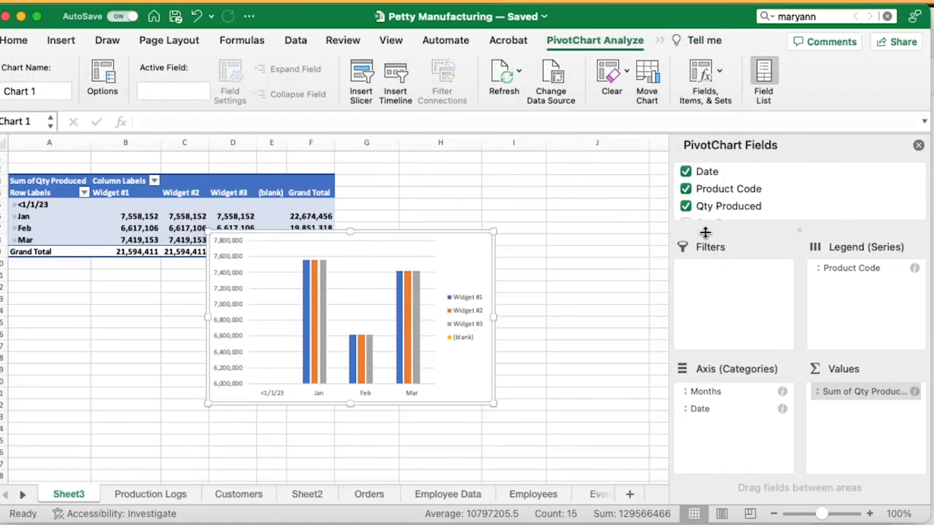